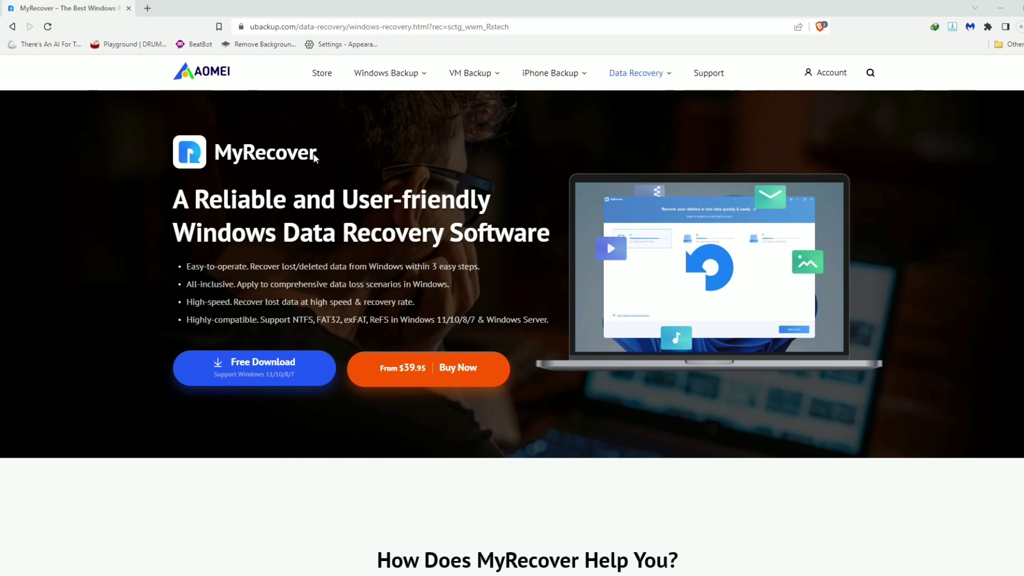
- Run the downloaded MyRecover_WinSetup installer from Edge's recent downloads list
{"action": "left_click_drag", "start_coordinate": [315, 153], "coordinate": [215, 154]}
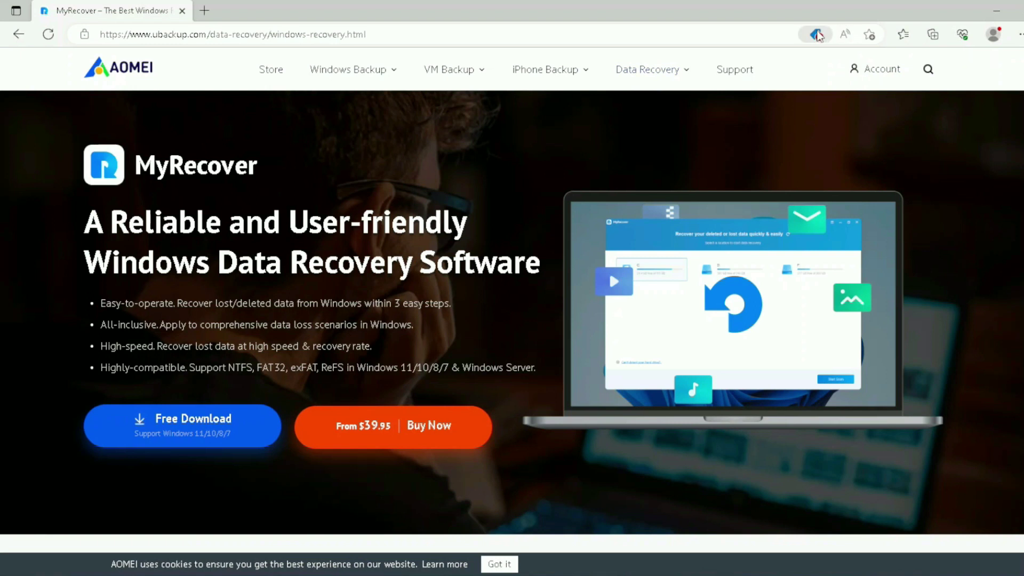
{"action": "left_click", "coordinate": [818, 35]}
{"action": "left_click", "coordinate": [819, 35]}
{"action": "left_click", "coordinate": [1020, 33]}
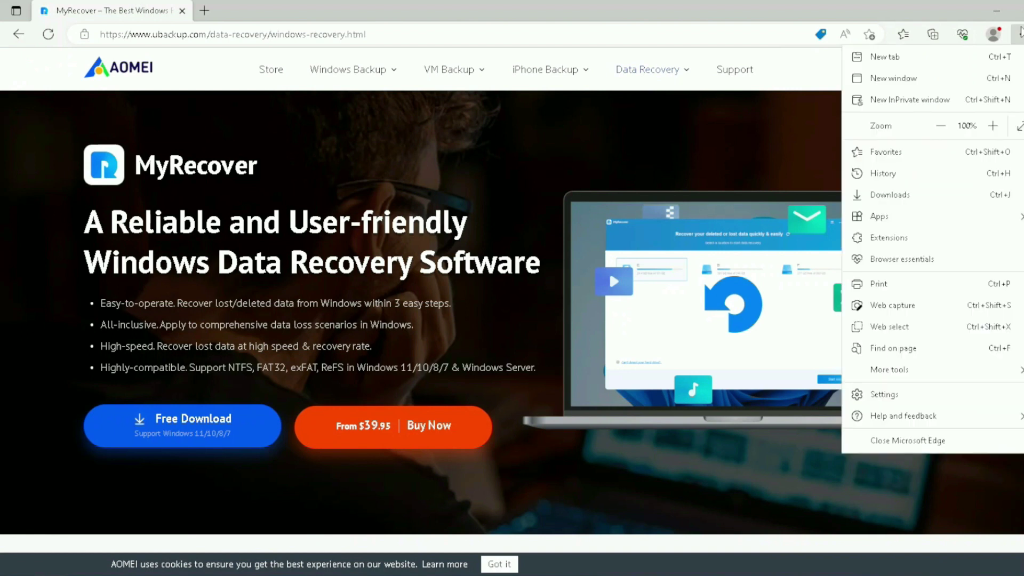
{"action": "left_click", "coordinate": [892, 196]}
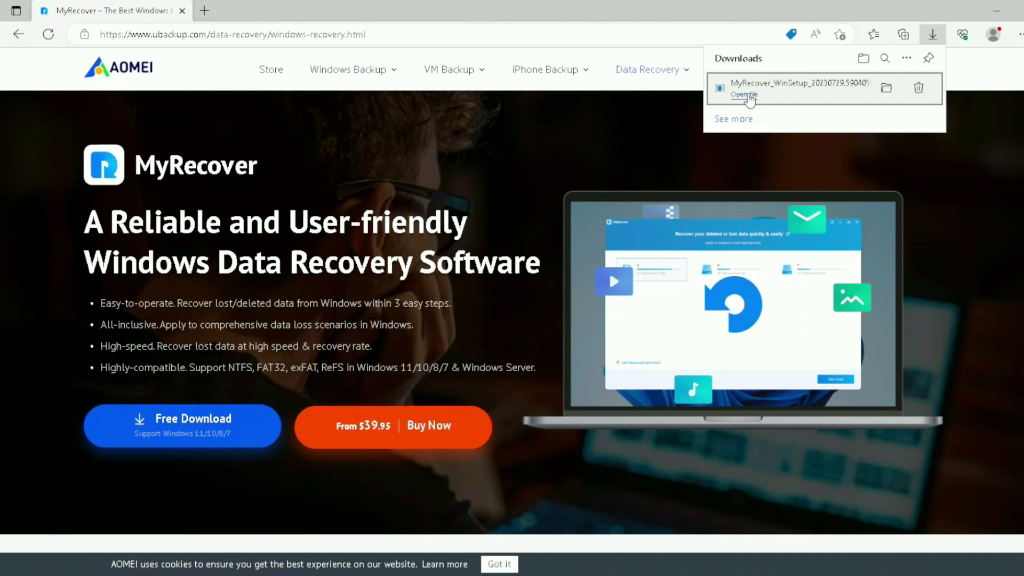
{"action": "left_click", "coordinate": [747, 95]}
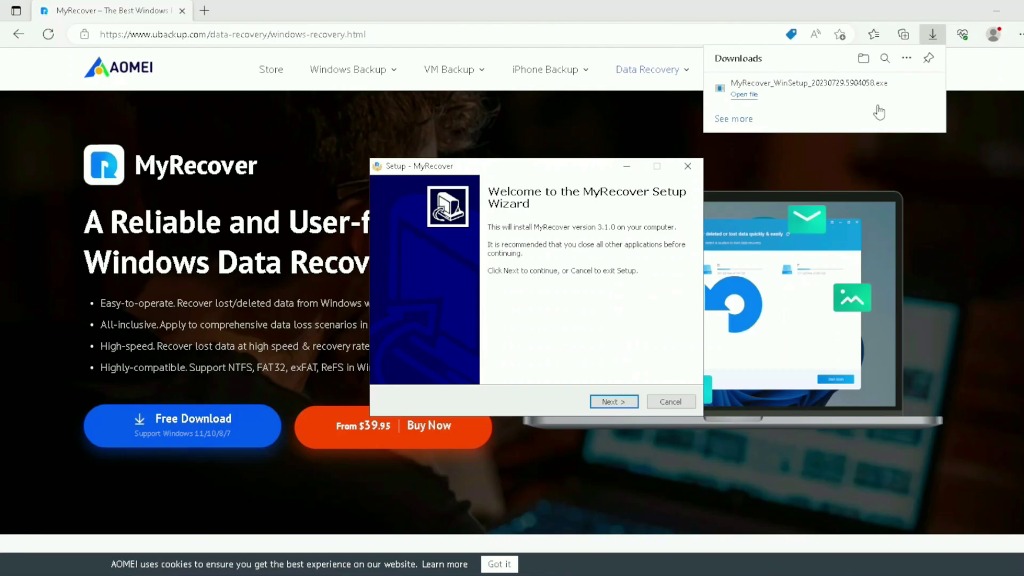
- Install MyRecover 3.1.0, accepting the licence and keeping the default folders and desktop icon
{"action": "left_click", "coordinate": [609, 271]}
{"action": "left_click", "coordinate": [994, 12]}
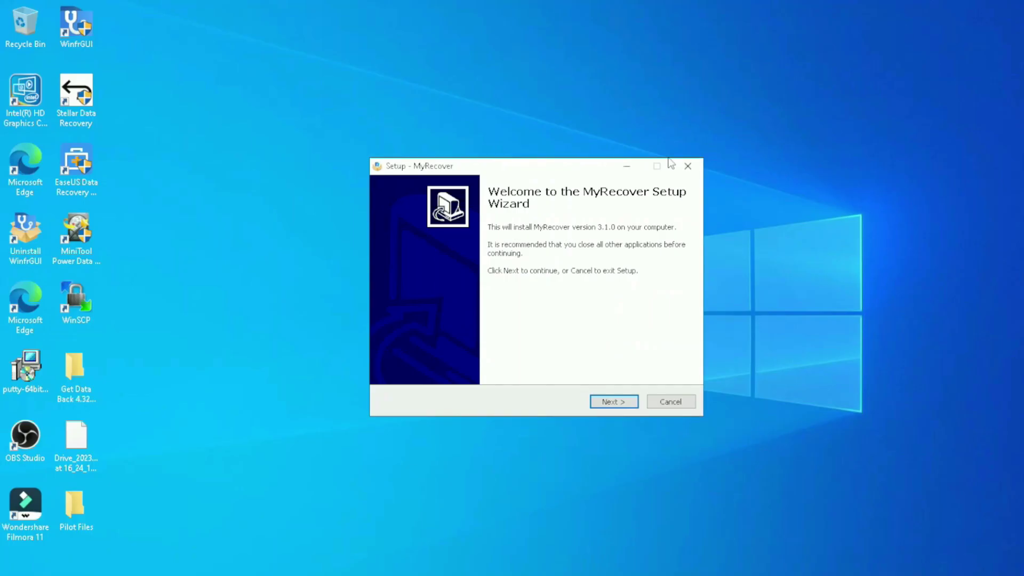
{"action": "left_click", "coordinate": [614, 402]}
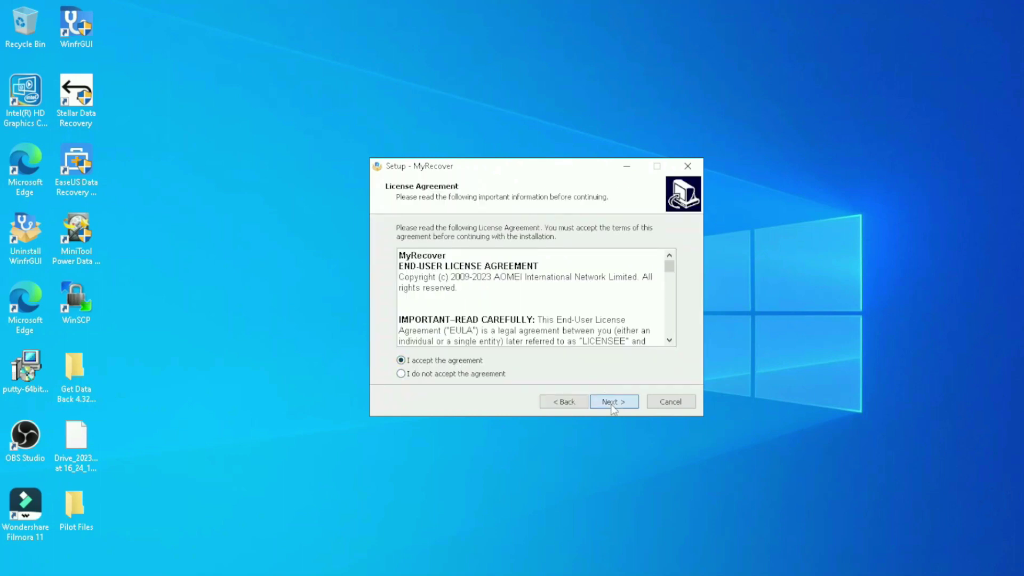
{"action": "left_click", "coordinate": [613, 402]}
{"action": "left_click", "coordinate": [614, 403]}
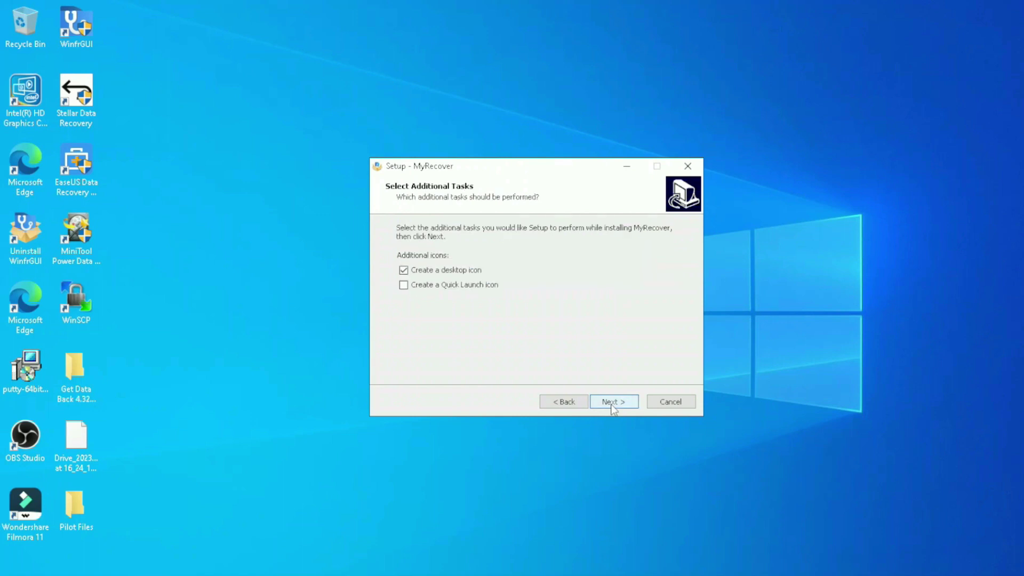
{"action": "left_click", "coordinate": [612, 404]}
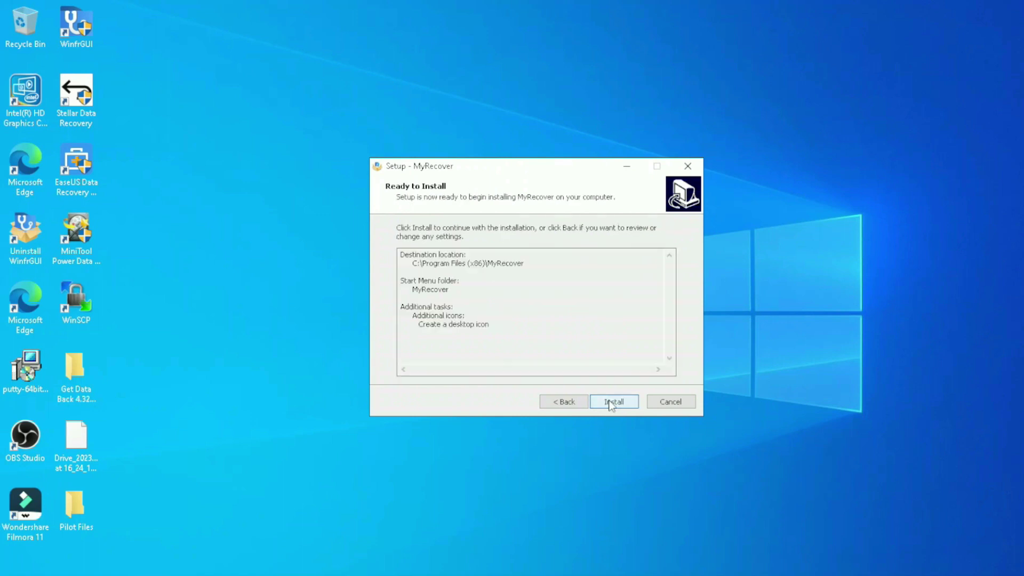
{"action": "left_click", "coordinate": [611, 404]}
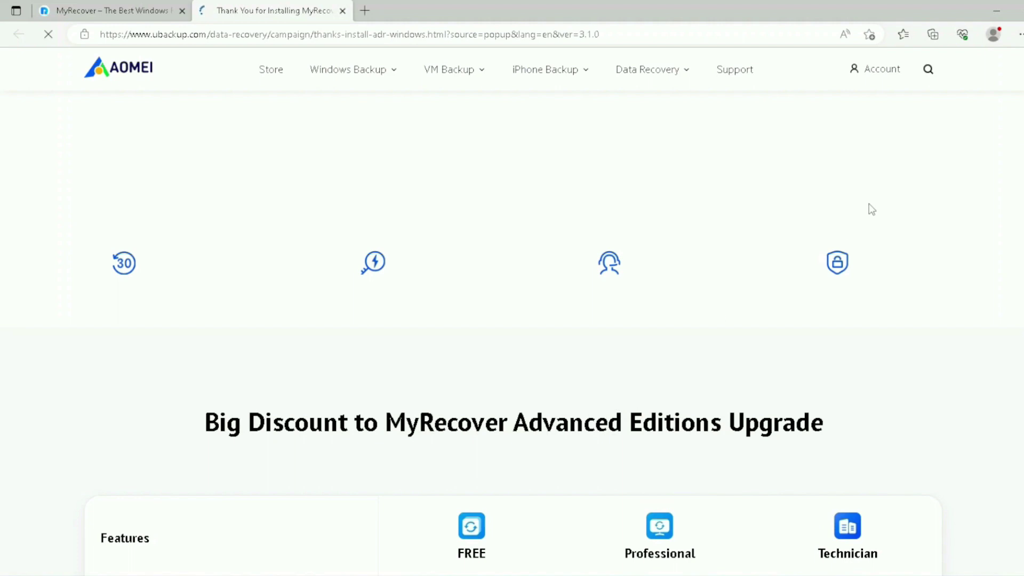
- Switch the Technician plan's billing to Lifetime - 15% OFF, priced at $339.00
{"action": "scroll", "coordinate": [723, 258], "scroll_direction": "down", "scroll_amount": 6}
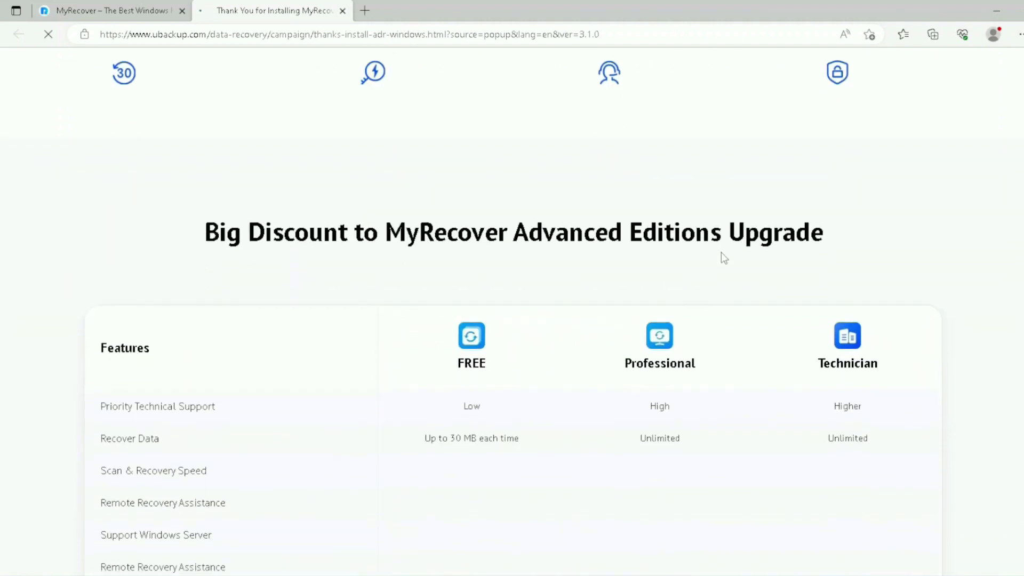
{"action": "scroll", "coordinate": [724, 258], "scroll_direction": "down", "scroll_amount": 5}
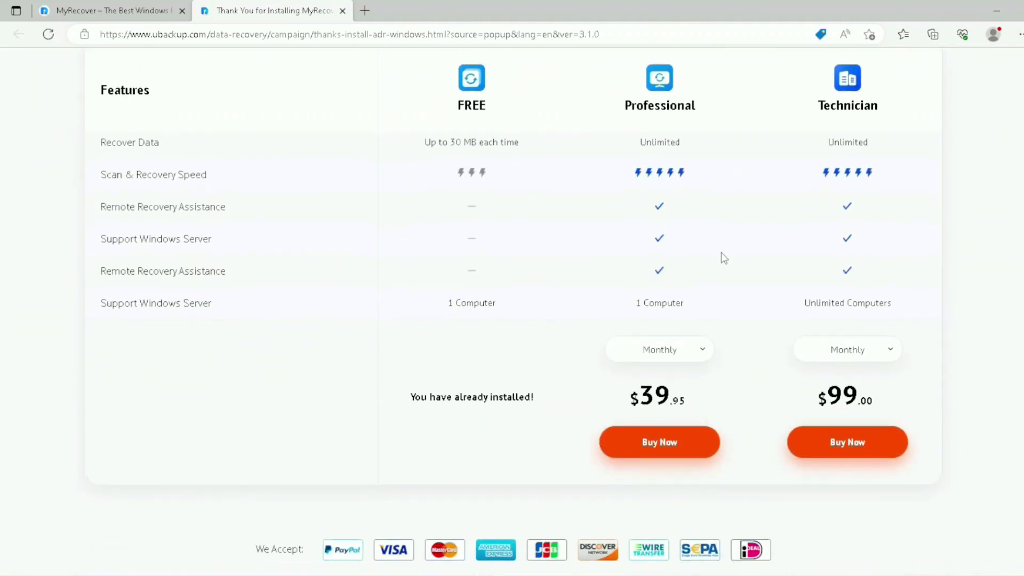
{"action": "scroll", "coordinate": [724, 258], "scroll_direction": "up", "scroll_amount": 5}
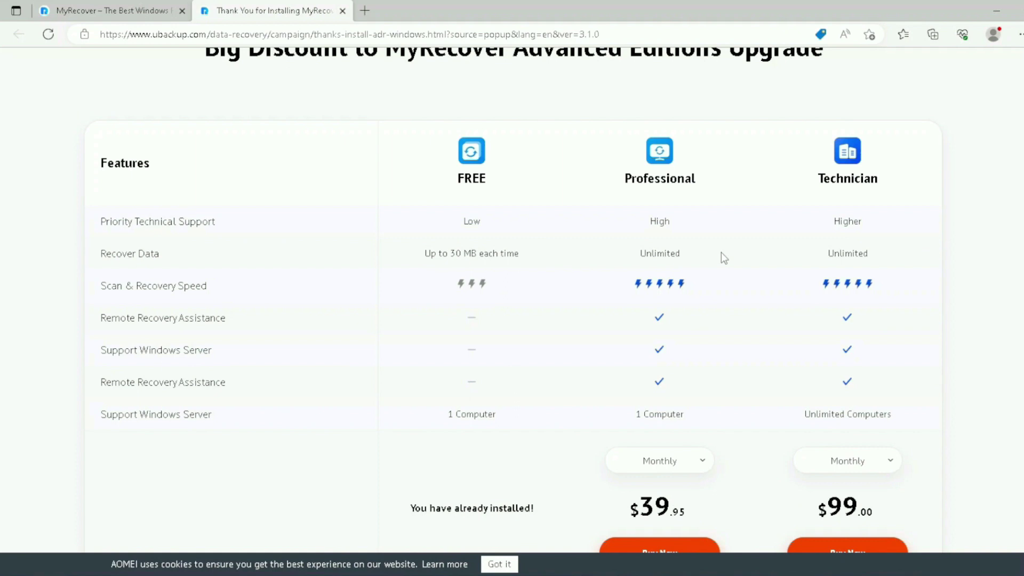
{"action": "scroll", "coordinate": [723, 258], "scroll_direction": "up", "scroll_amount": 6}
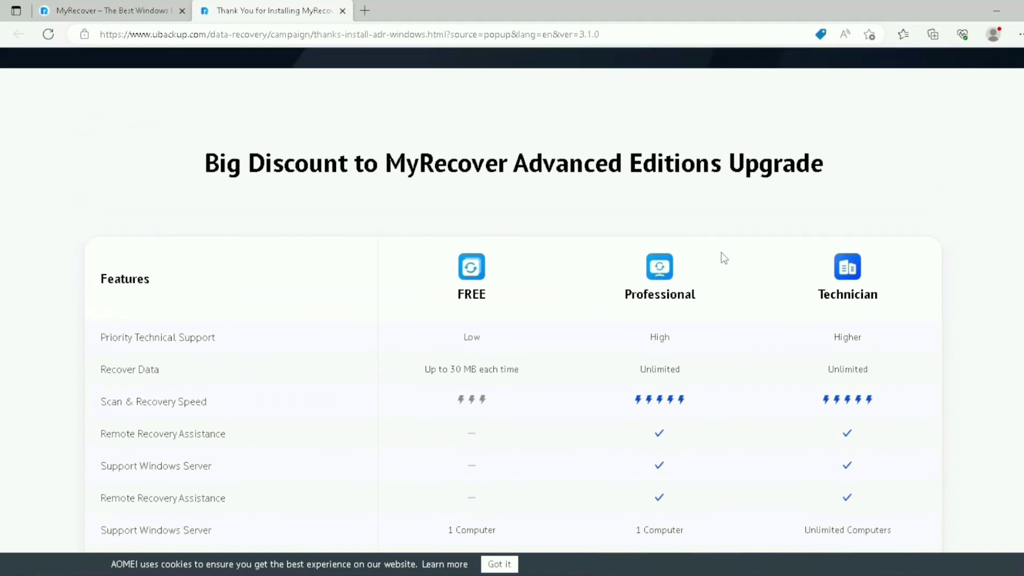
{"action": "scroll", "coordinate": [724, 258], "scroll_direction": "down", "scroll_amount": 9}
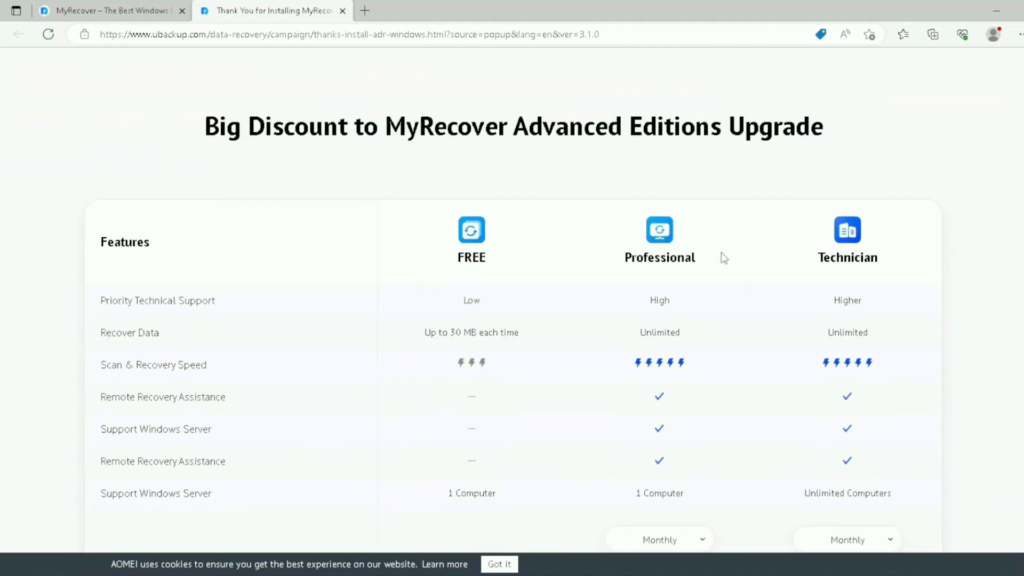
{"action": "scroll", "coordinate": [724, 258], "scroll_direction": "down", "scroll_amount": 4}
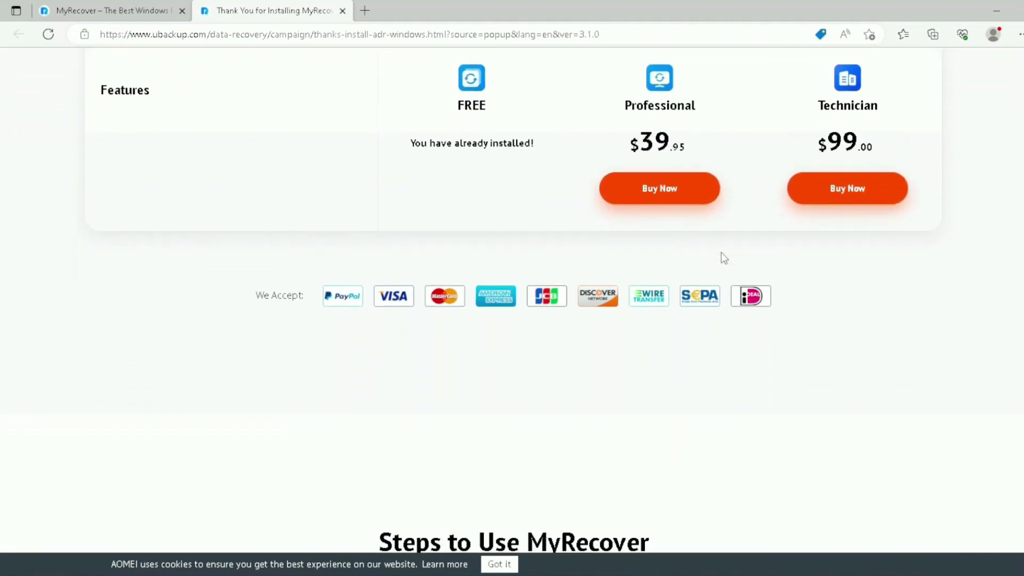
{"action": "scroll", "coordinate": [724, 259], "scroll_direction": "down", "scroll_amount": 2}
{"action": "scroll", "coordinate": [723, 257], "scroll_direction": "up", "scroll_amount": 7}
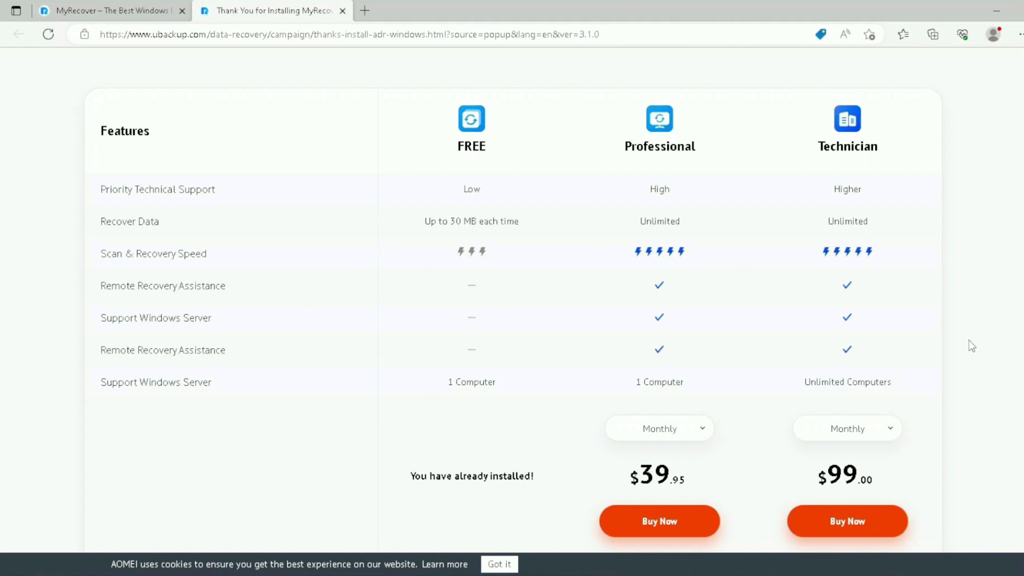
{"action": "left_click", "coordinate": [880, 436]}
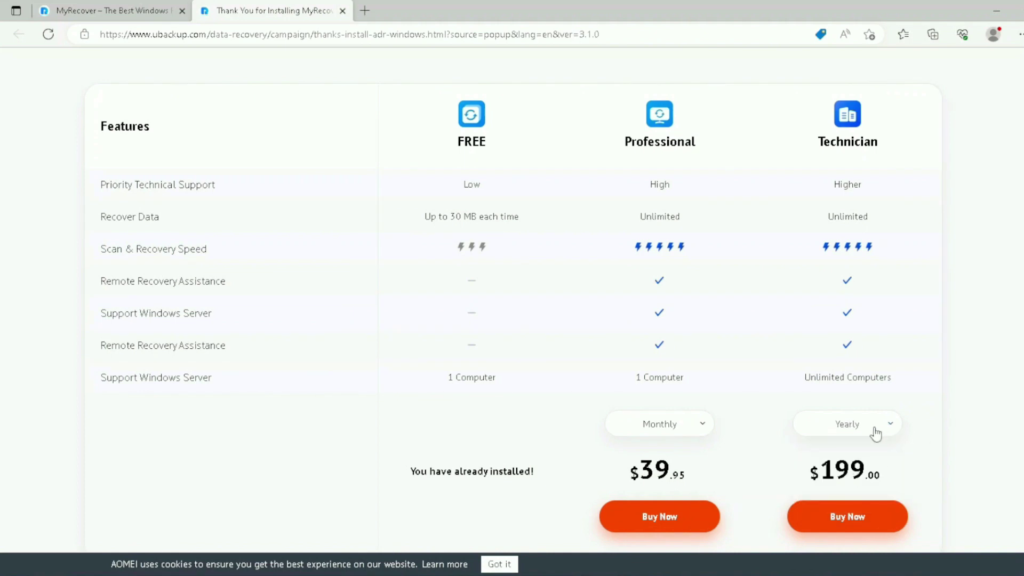
{"action": "left_click", "coordinate": [865, 502]}
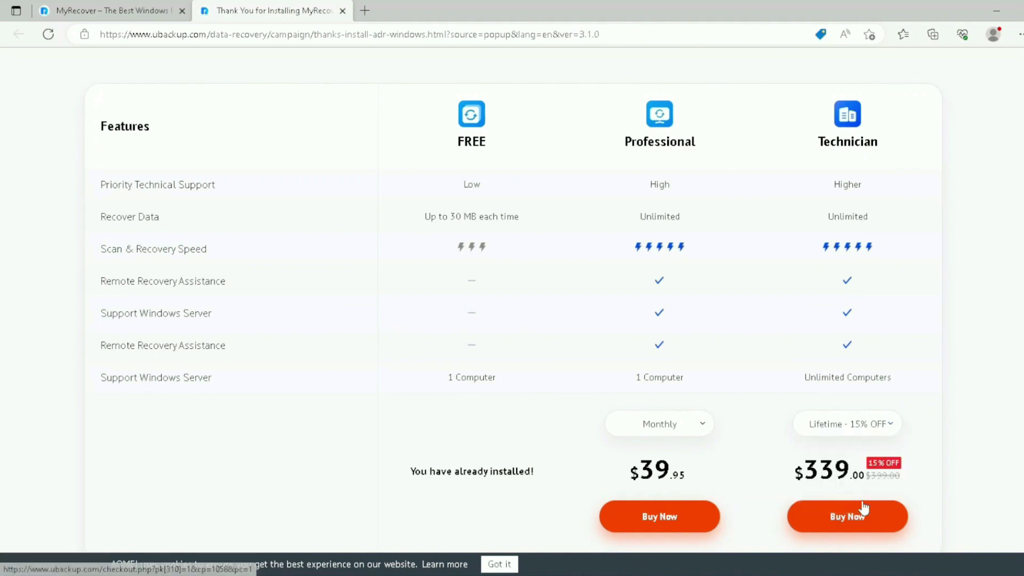
{"action": "scroll", "coordinate": [984, 287], "scroll_direction": "up", "scroll_amount": 7}
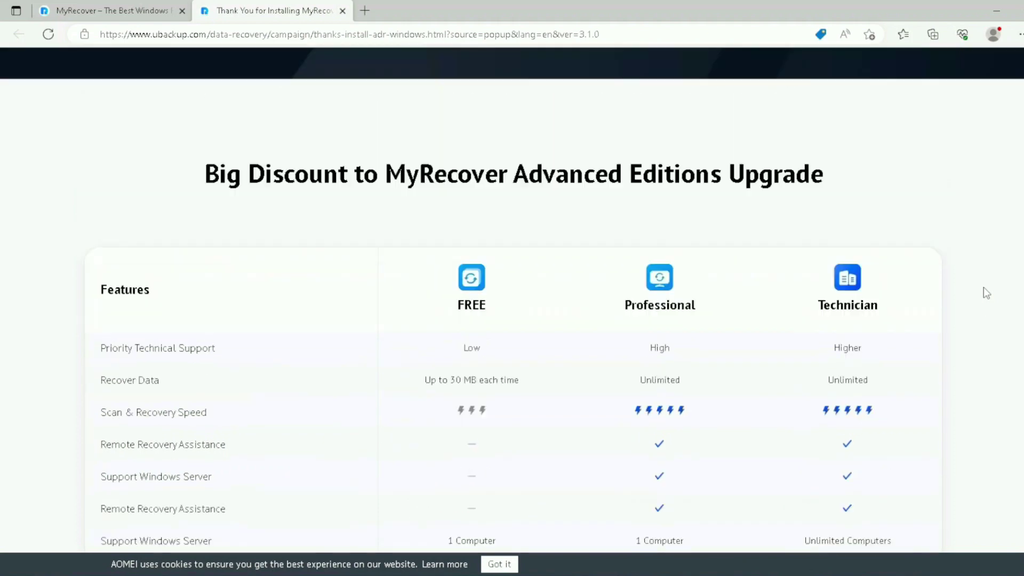
- Register MyRecover by pasting the licence code into the Register form and confirming
{"action": "left_click", "coordinate": [997, 10]}
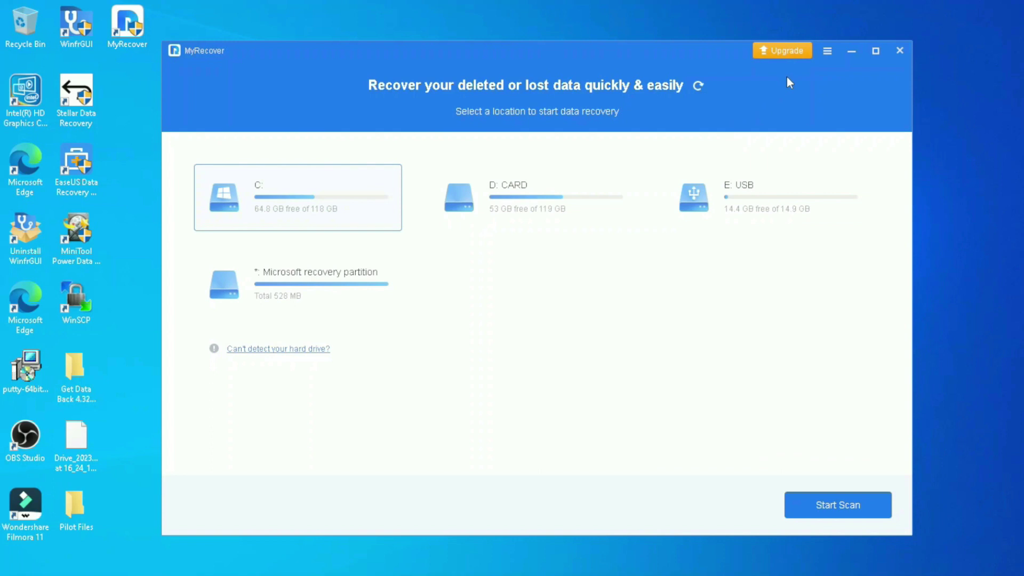
{"action": "left_click", "coordinate": [832, 51]}
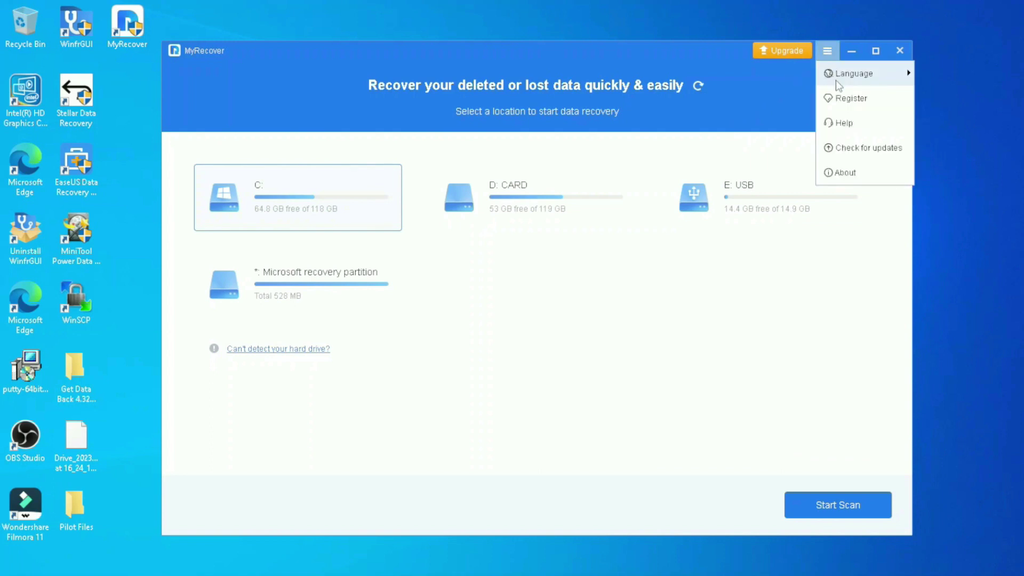
{"action": "left_click", "coordinate": [840, 100]}
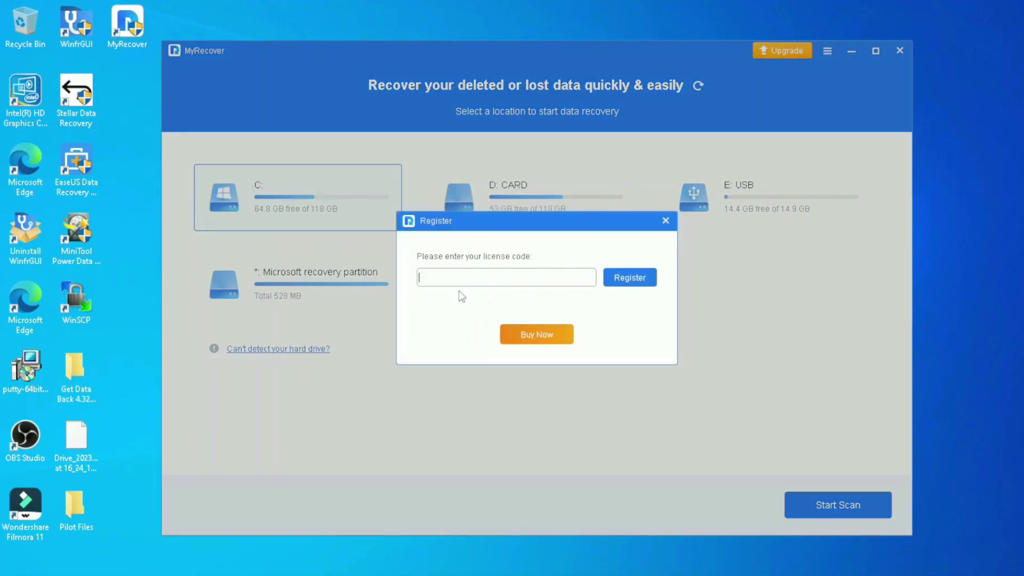
{"action": "right_click", "coordinate": [450, 280]}
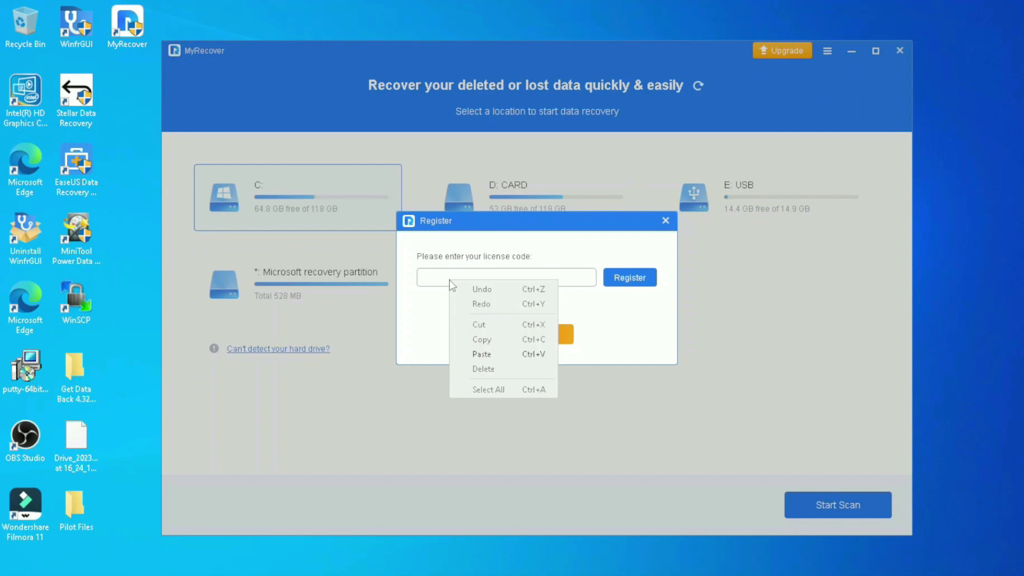
{"action": "left_click", "coordinate": [494, 354]}
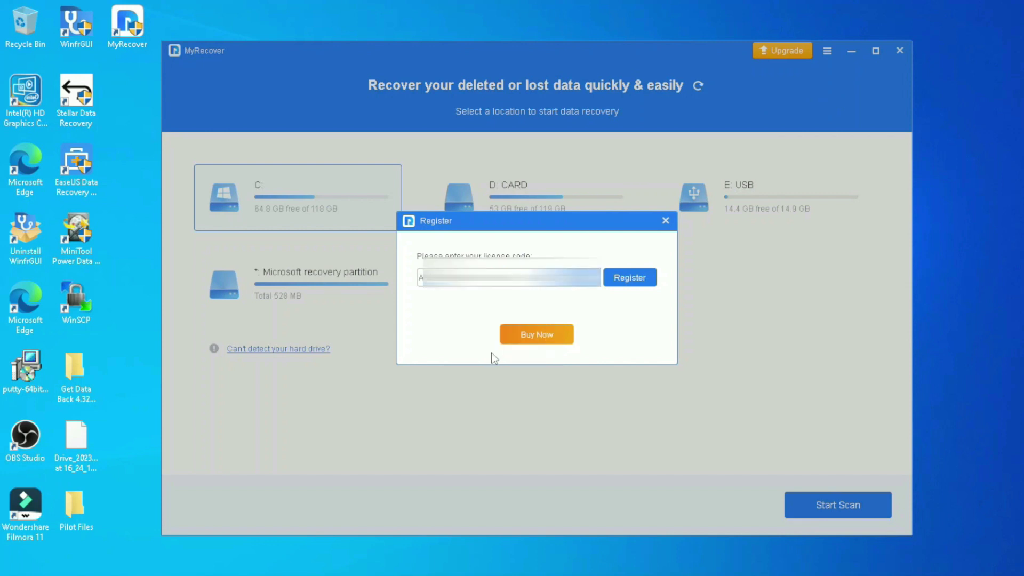
{"action": "left_click", "coordinate": [628, 275]}
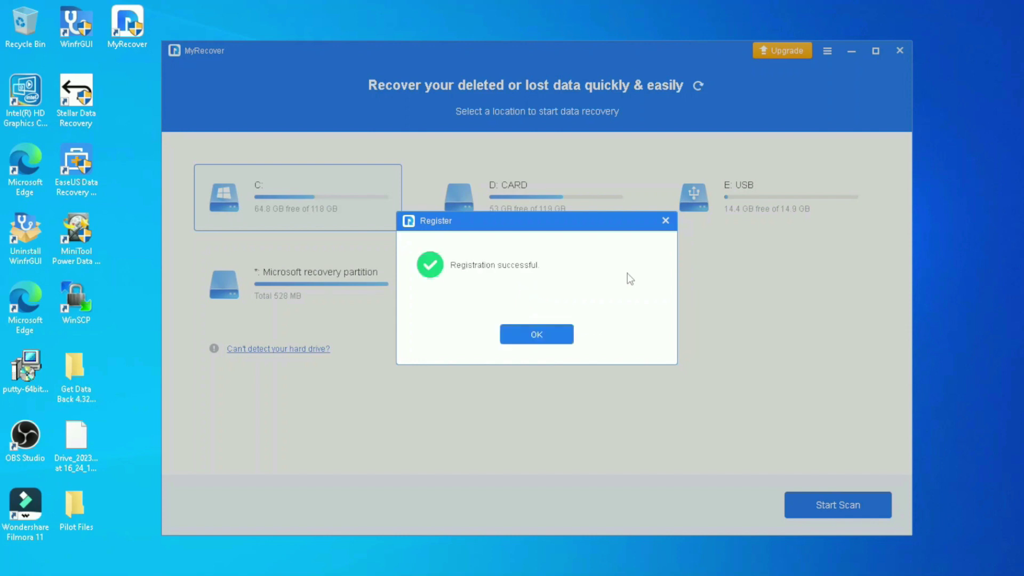
{"action": "left_click", "coordinate": [526, 335]}
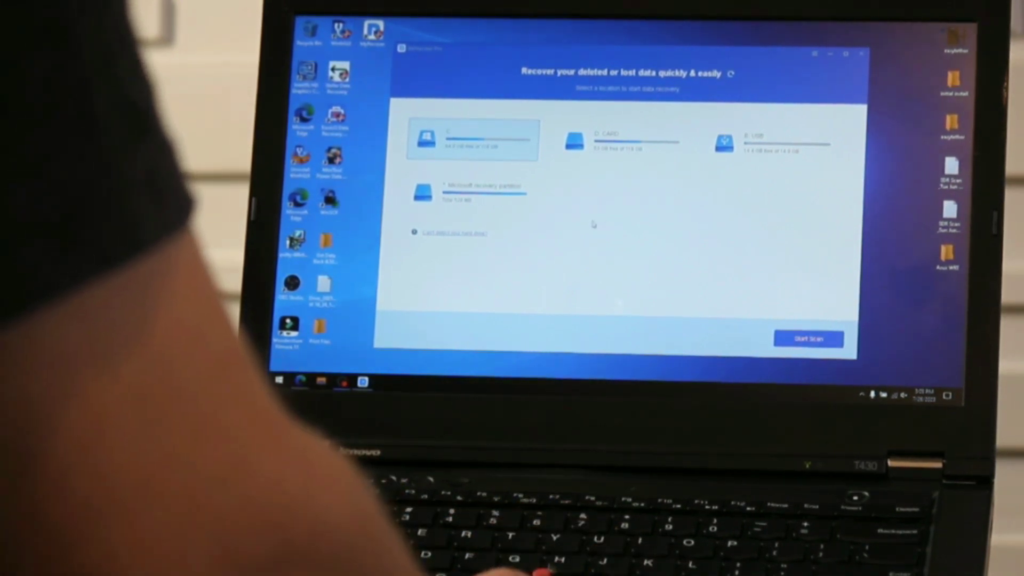
- Refresh the drive list and select the 931 GB E: DRIVE D card
{"action": "left_click", "coordinate": [731, 75]}
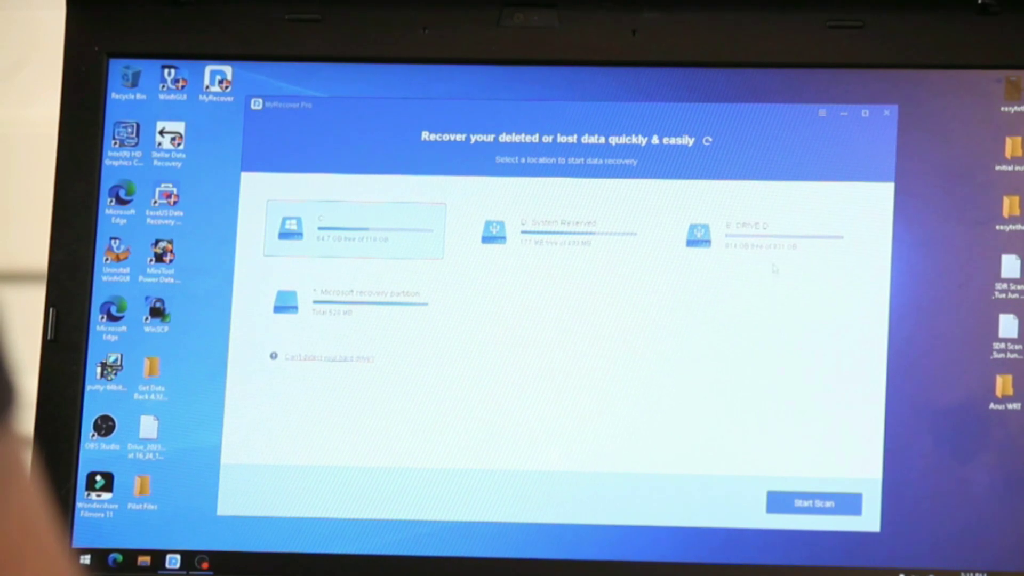
{"action": "left_click", "coordinate": [772, 251]}
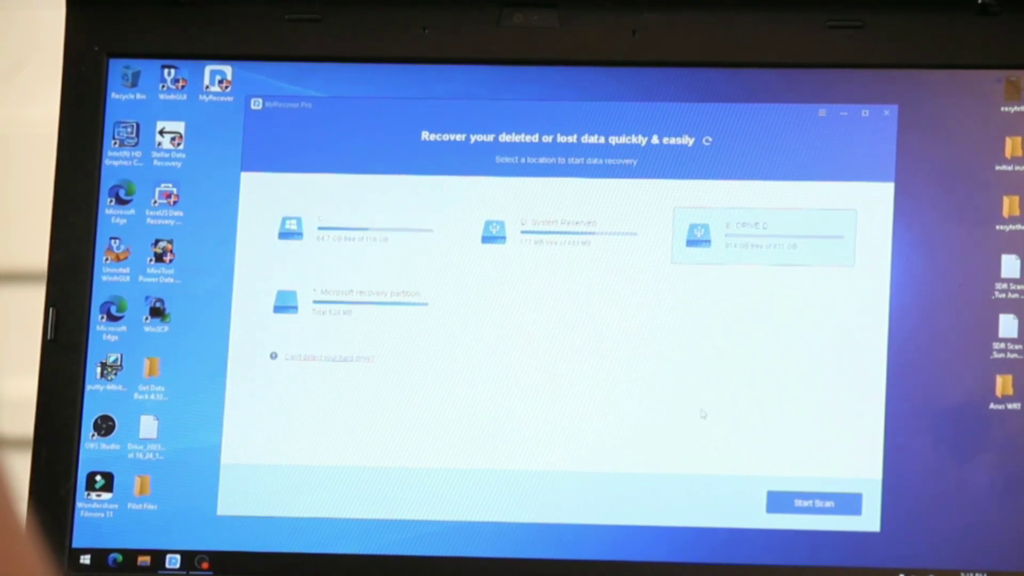
{"action": "left_click", "coordinate": [823, 113]}
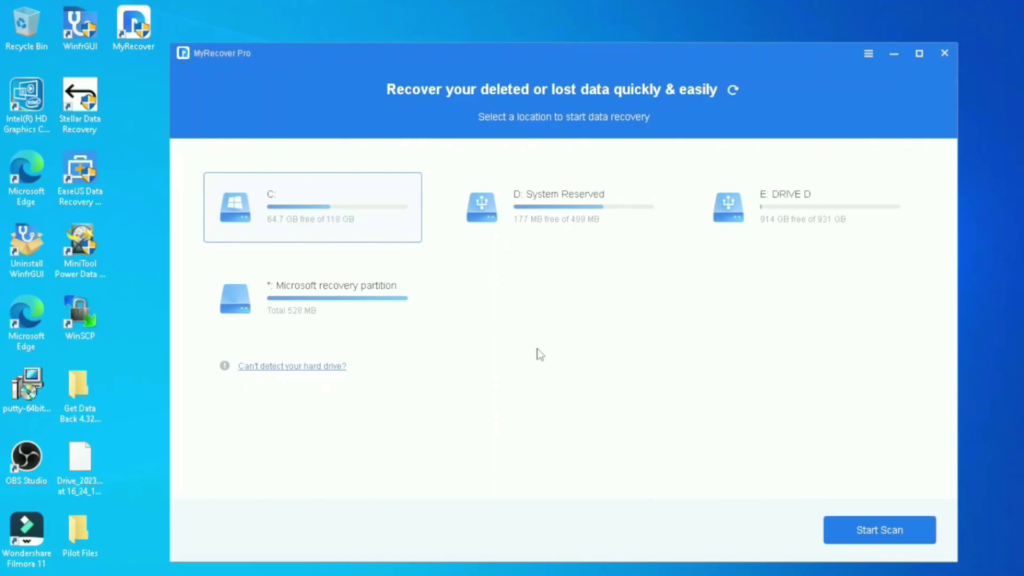
- Select E: DRIVE D and open the About window showing version 3.1.0
{"action": "left_click", "coordinate": [796, 214]}
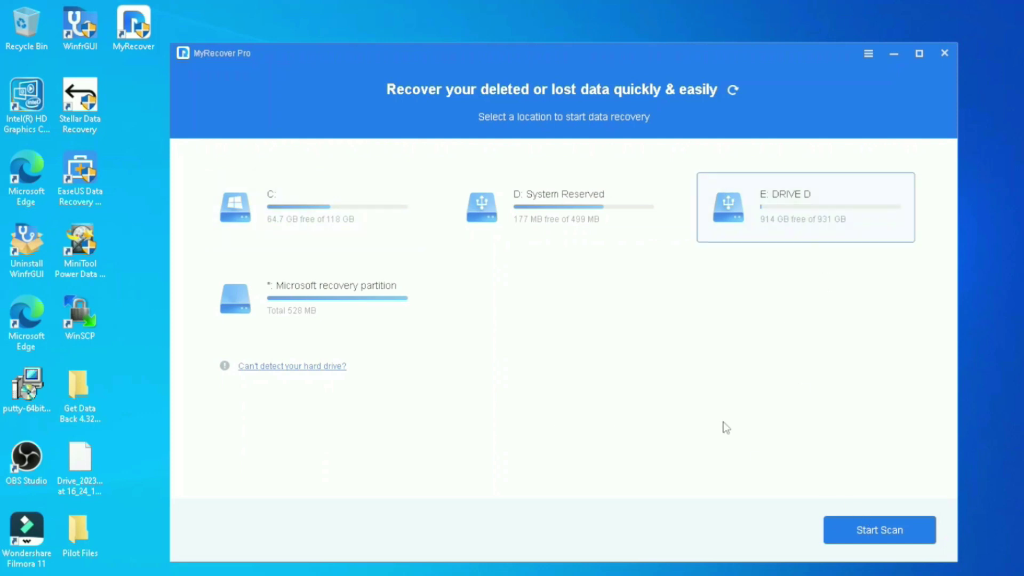
{"action": "left_click", "coordinate": [870, 54]}
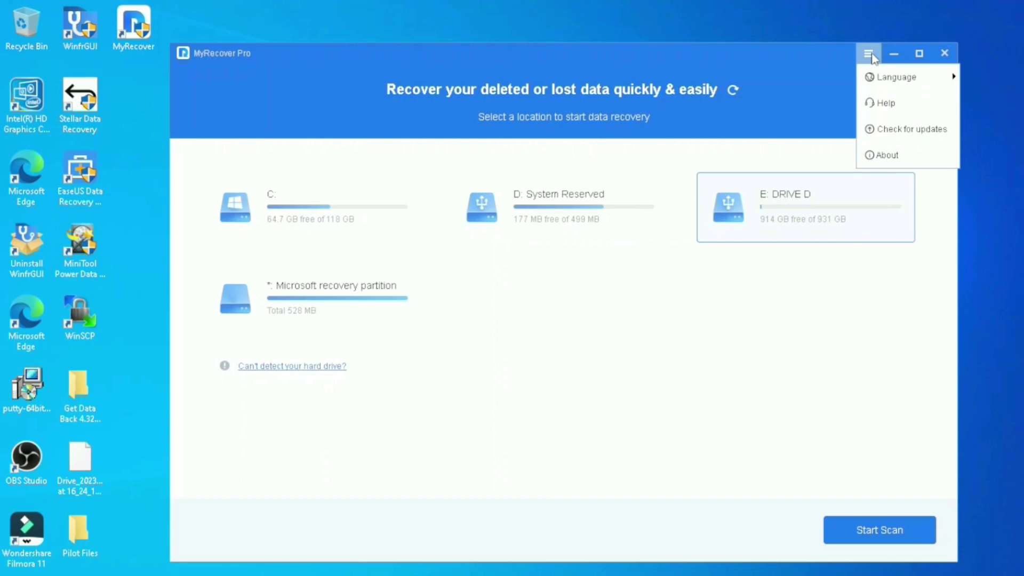
{"action": "mouse_move", "coordinate": [874, 80]}
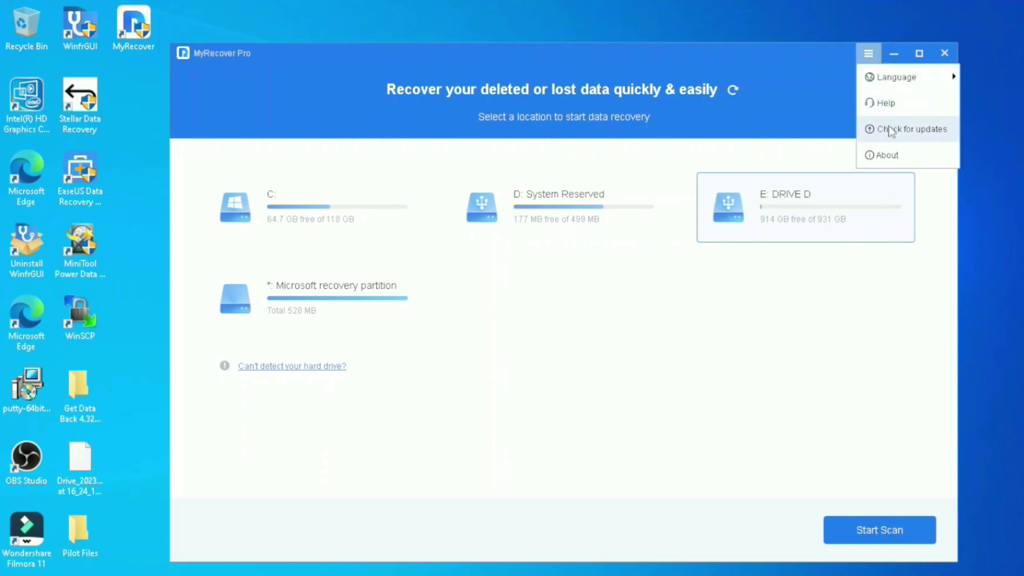
{"action": "left_click", "coordinate": [884, 156]}
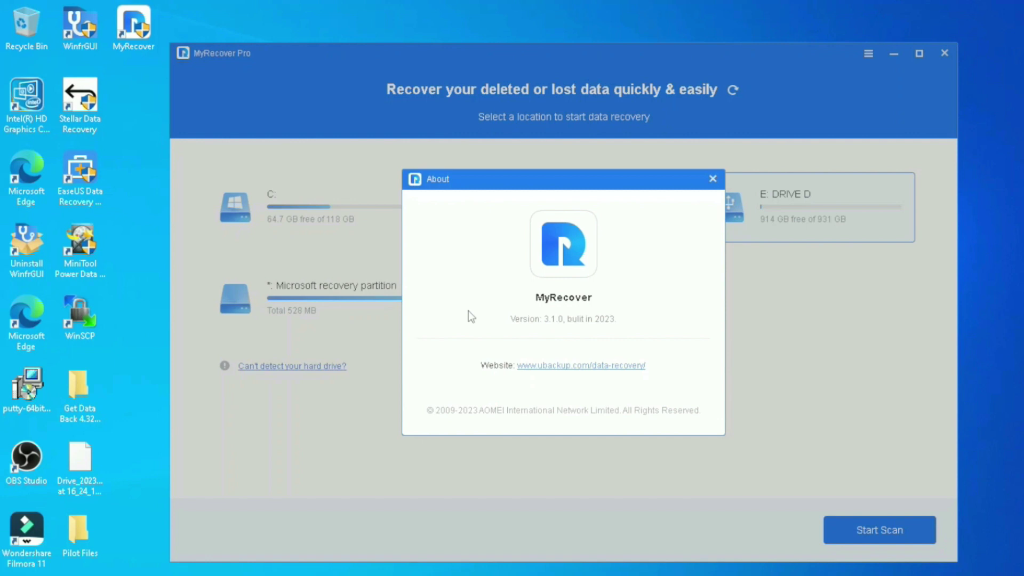
- Start a deep scan of E: DRIVE D and filter the results to Videos only
{"action": "left_click", "coordinate": [713, 179]}
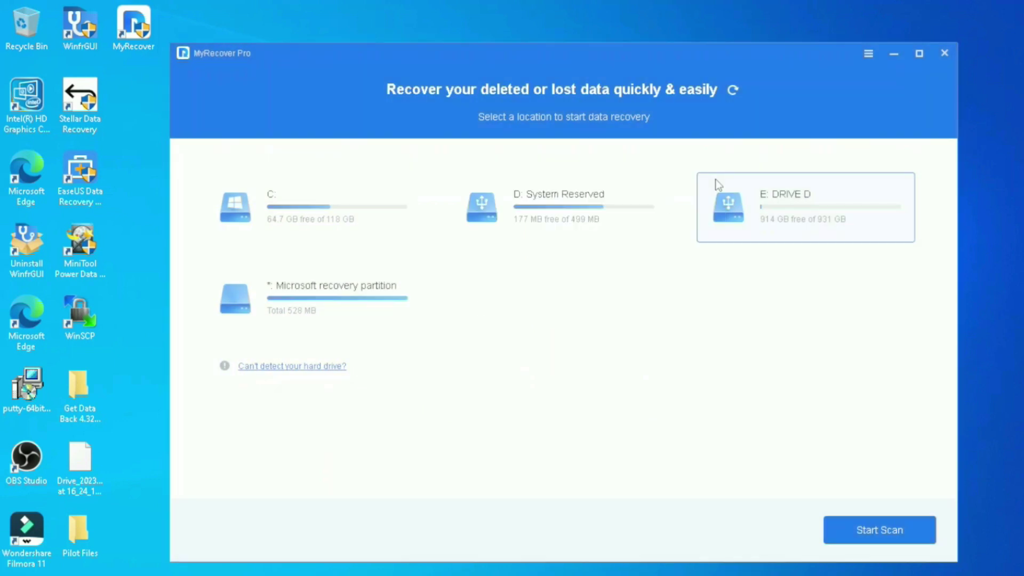
{"action": "left_click", "coordinate": [882, 529]}
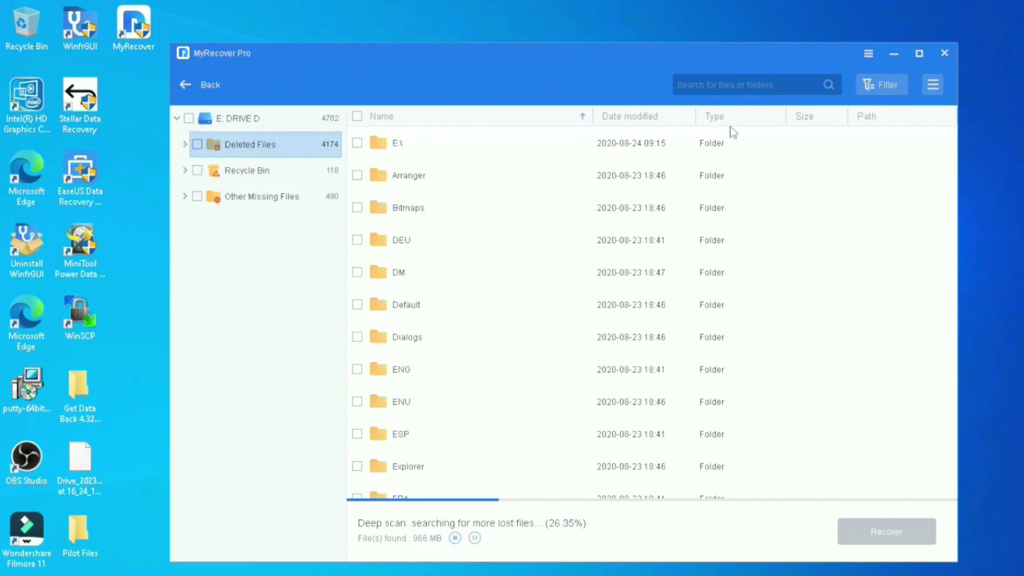
{"action": "left_click", "coordinate": [878, 86]}
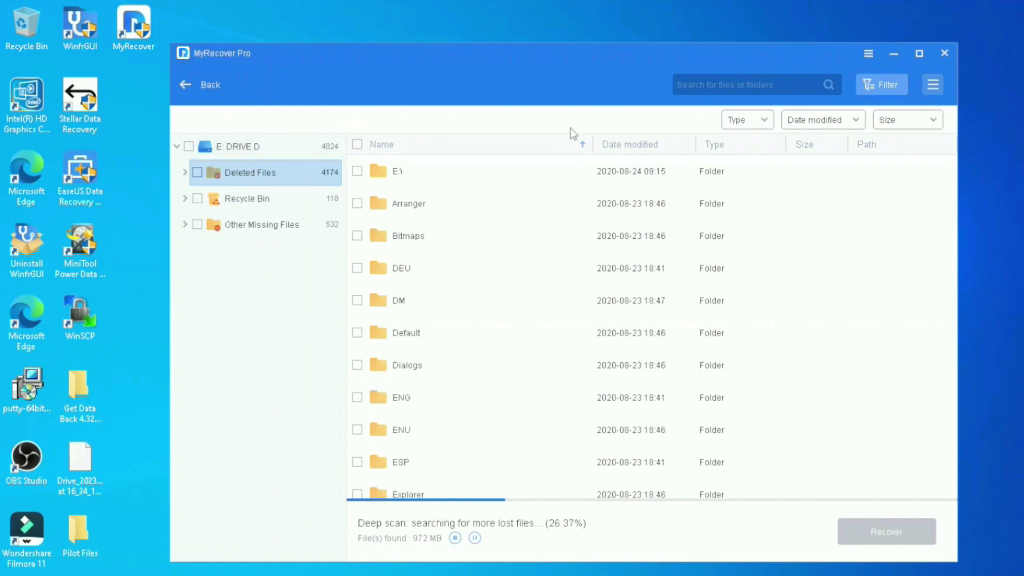
{"action": "left_click", "coordinate": [765, 121]}
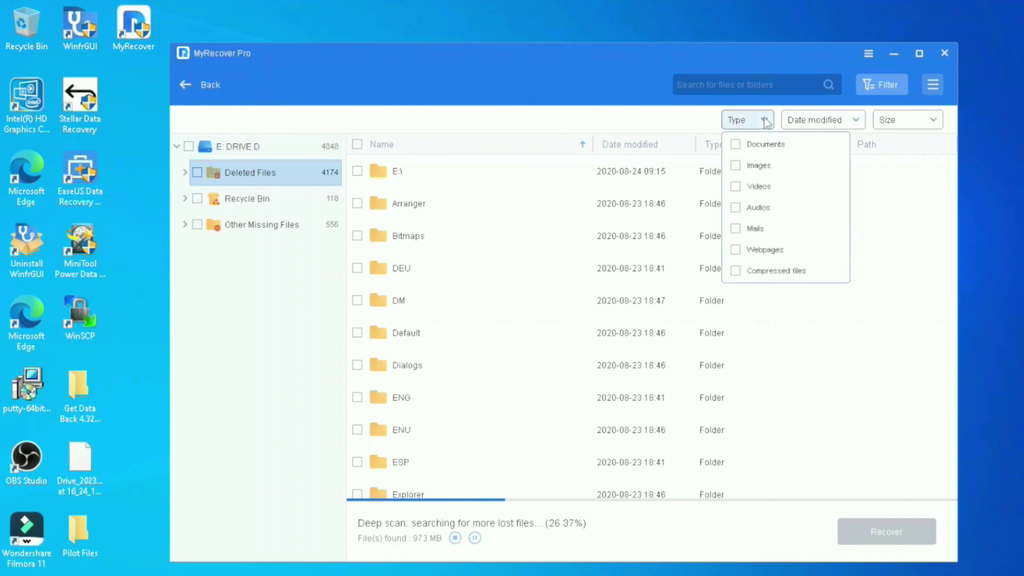
{"action": "left_click", "coordinate": [736, 186]}
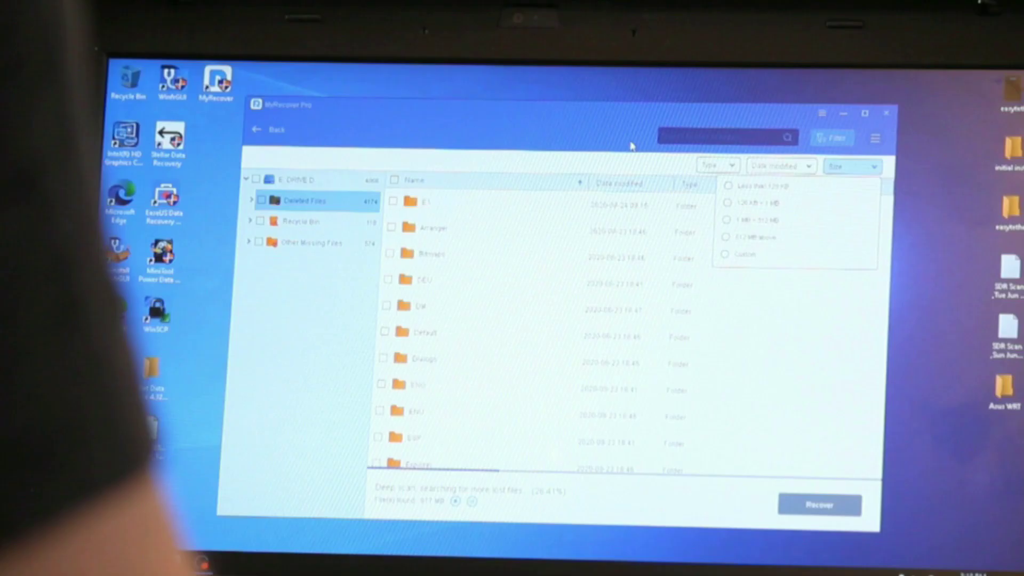
{"action": "left_click", "coordinate": [631, 145]}
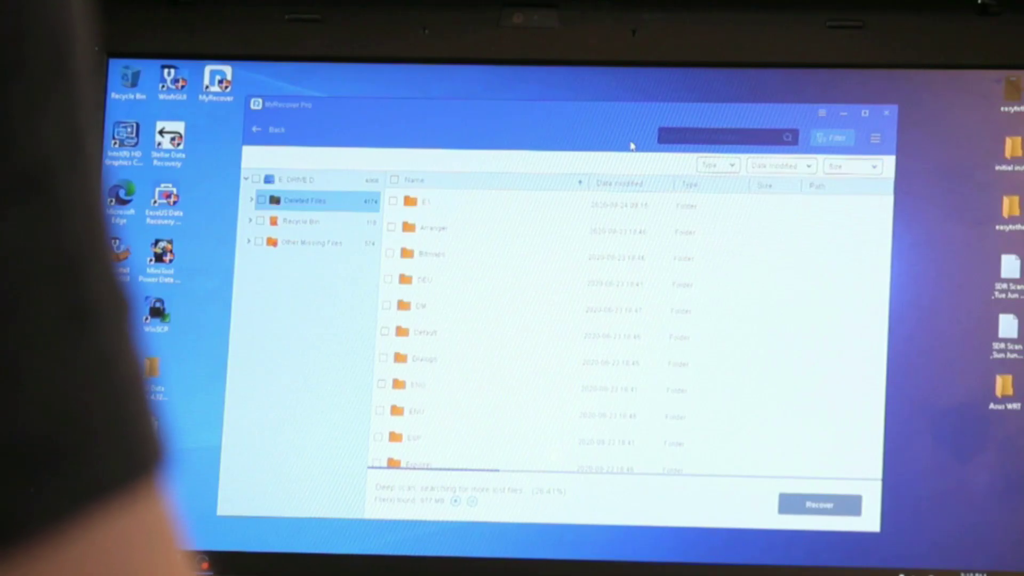
- Toggle the scan results to thumbnail view and back to the detailed list
{"action": "left_click", "coordinate": [875, 141]}
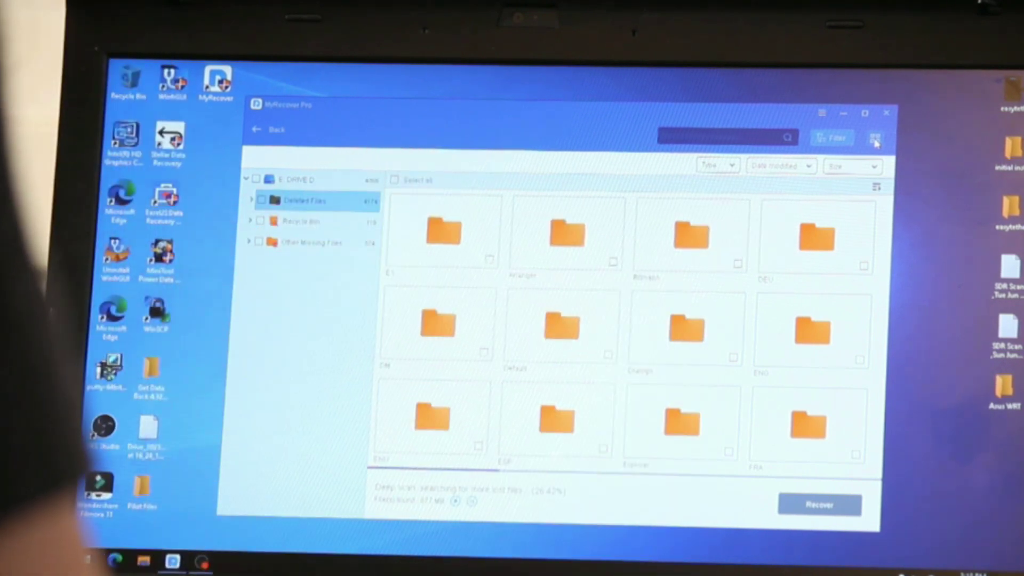
{"action": "left_click", "coordinate": [875, 140]}
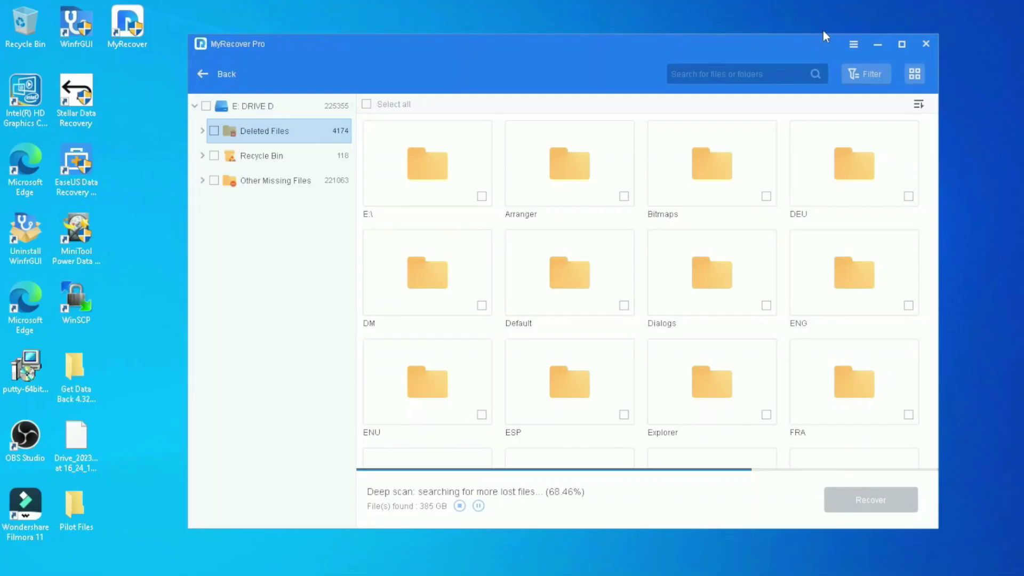
- Maximize the window and open the Videos category under Other Missing Files
{"action": "left_click", "coordinate": [900, 45]}
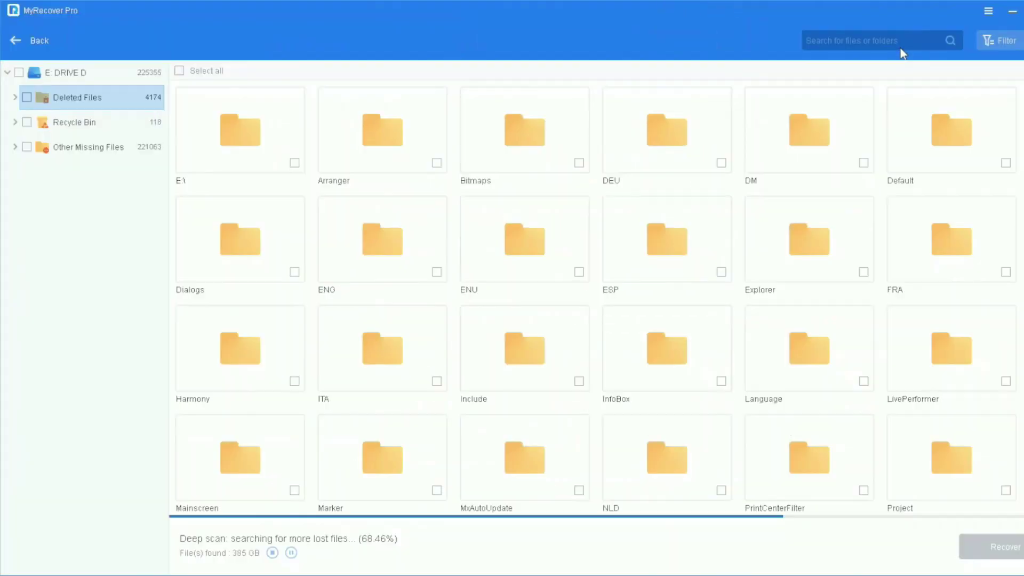
{"action": "scroll", "coordinate": [642, 302], "scroll_direction": "down", "scroll_amount": 10}
{"action": "scroll", "coordinate": [641, 302], "scroll_direction": "up", "scroll_amount": 10}
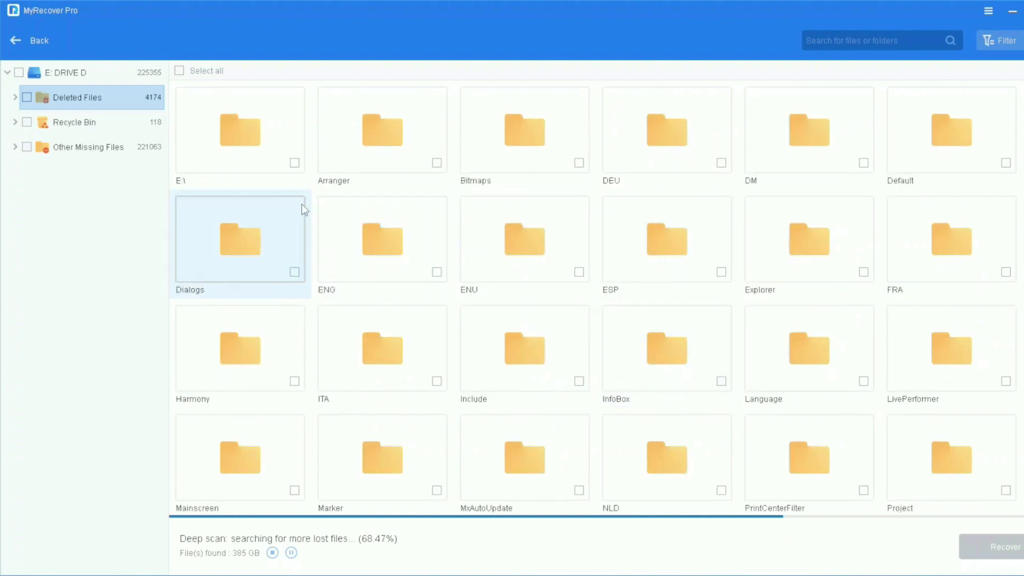
{"action": "left_click", "coordinate": [15, 148]}
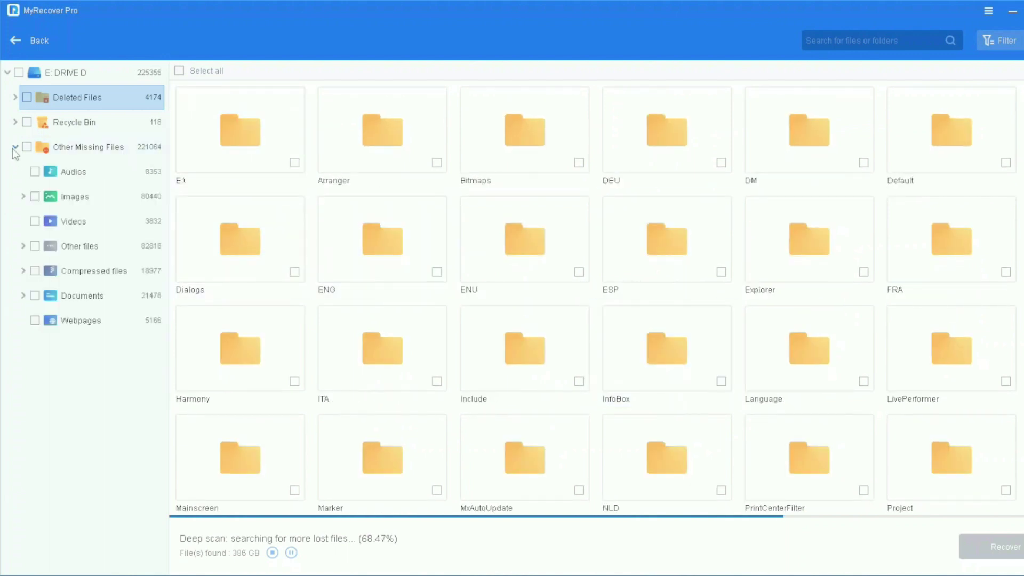
{"action": "left_click", "coordinate": [82, 223]}
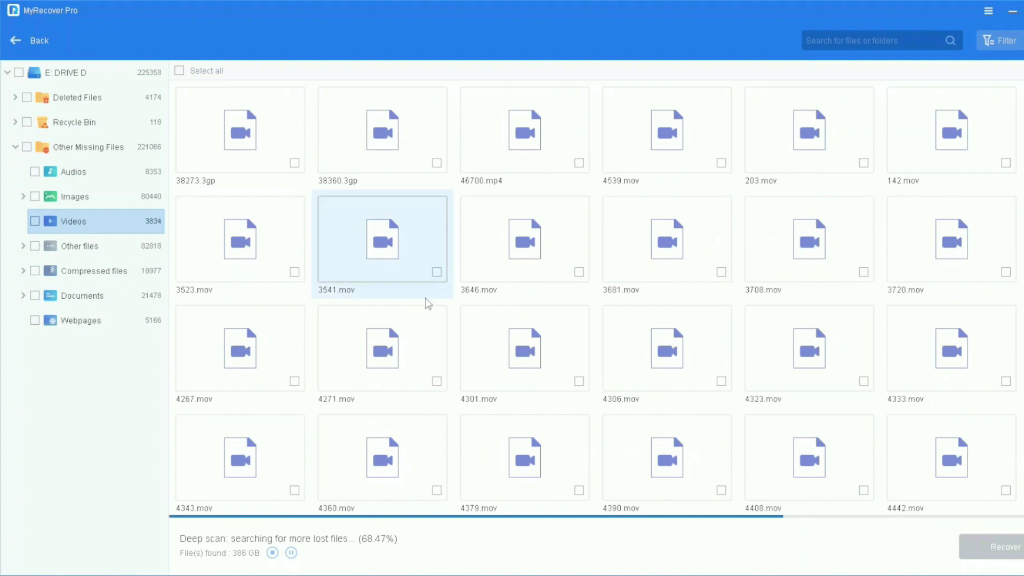
- Scroll through the 3,834 found videos and tick 176576.3gp for recovery
{"action": "scroll", "coordinate": [426, 303], "scroll_direction": "down", "scroll_amount": 15}
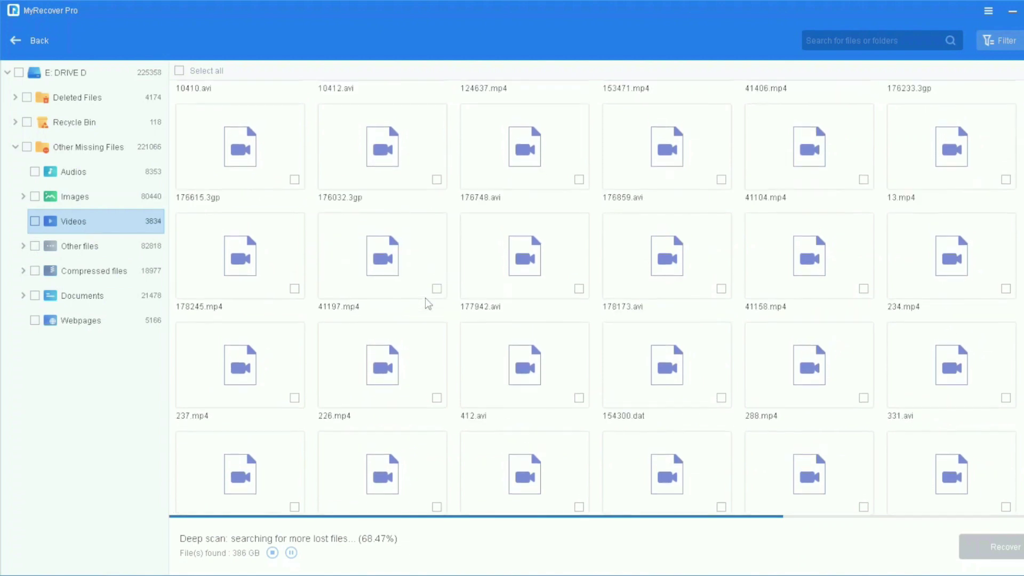
{"action": "scroll", "coordinate": [427, 303], "scroll_direction": "down", "scroll_amount": 15}
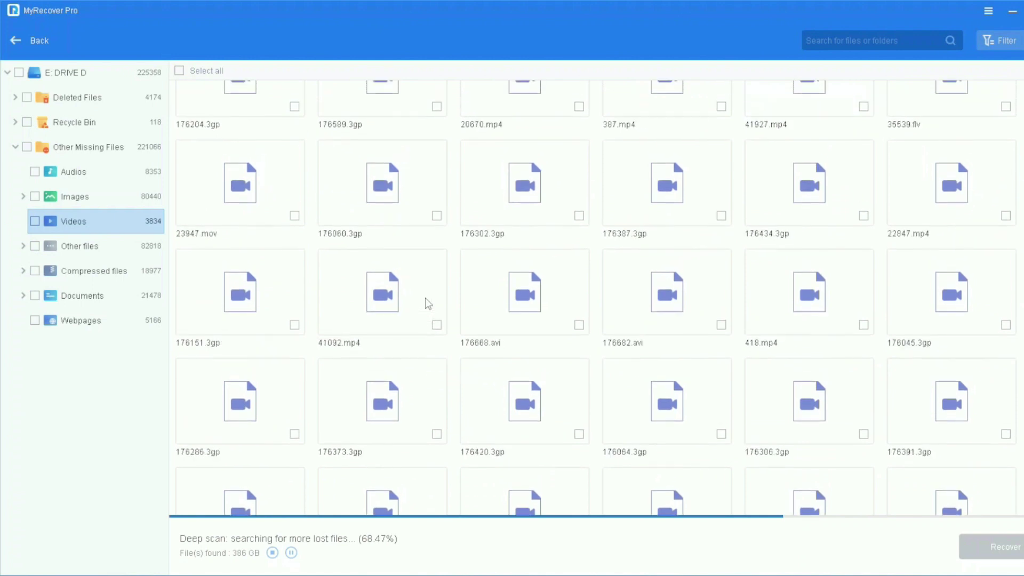
{"action": "scroll", "coordinate": [427, 303], "scroll_direction": "down", "scroll_amount": 5}
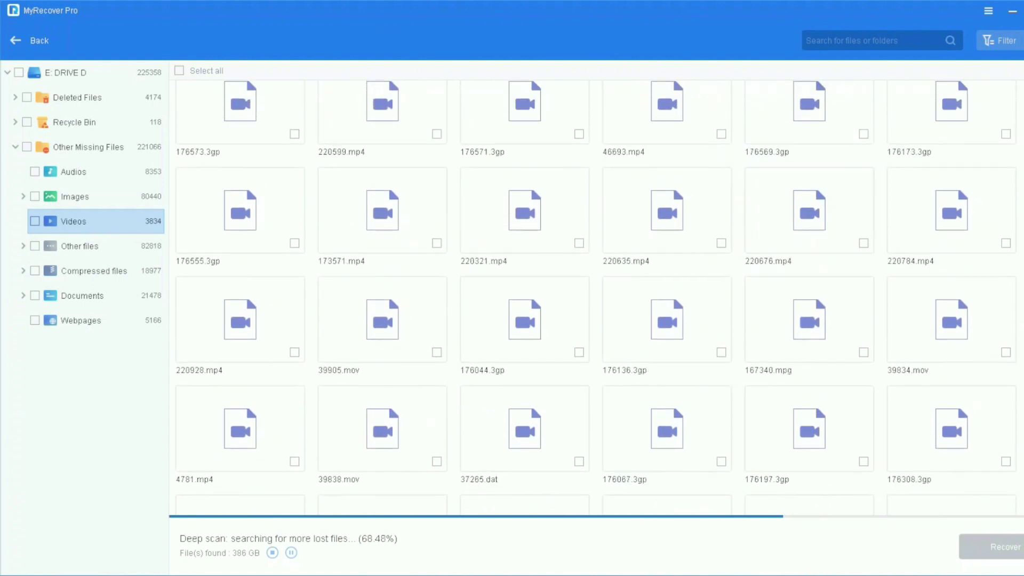
{"action": "scroll", "coordinate": [595, 298], "scroll_direction": "down", "scroll_amount": 5}
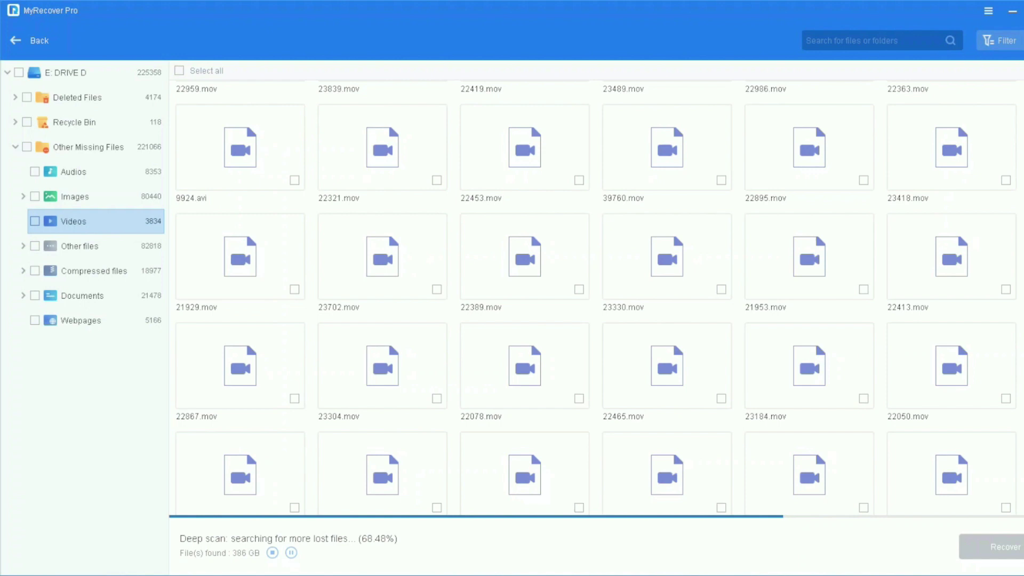
{"action": "scroll", "coordinate": [596, 298], "scroll_direction": "down", "scroll_amount": 5}
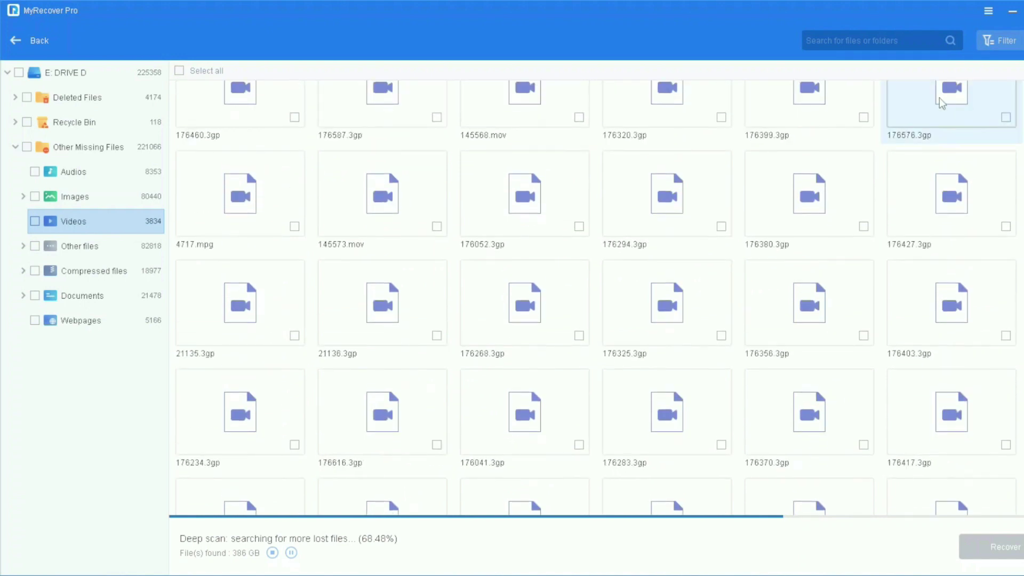
{"action": "left_click", "coordinate": [943, 103]}
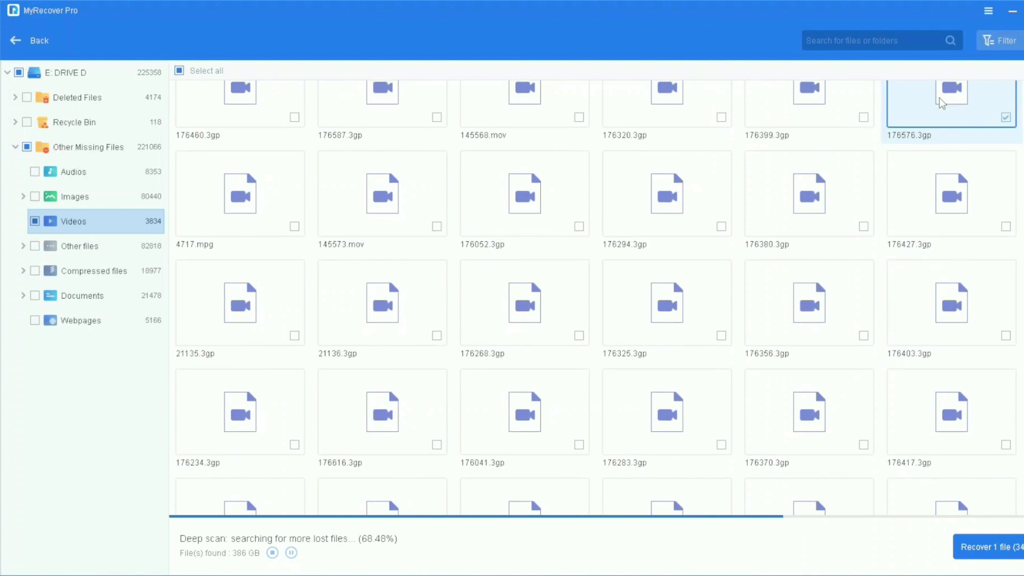
{"action": "scroll", "coordinate": [943, 103], "scroll_direction": "up", "scroll_amount": 1}
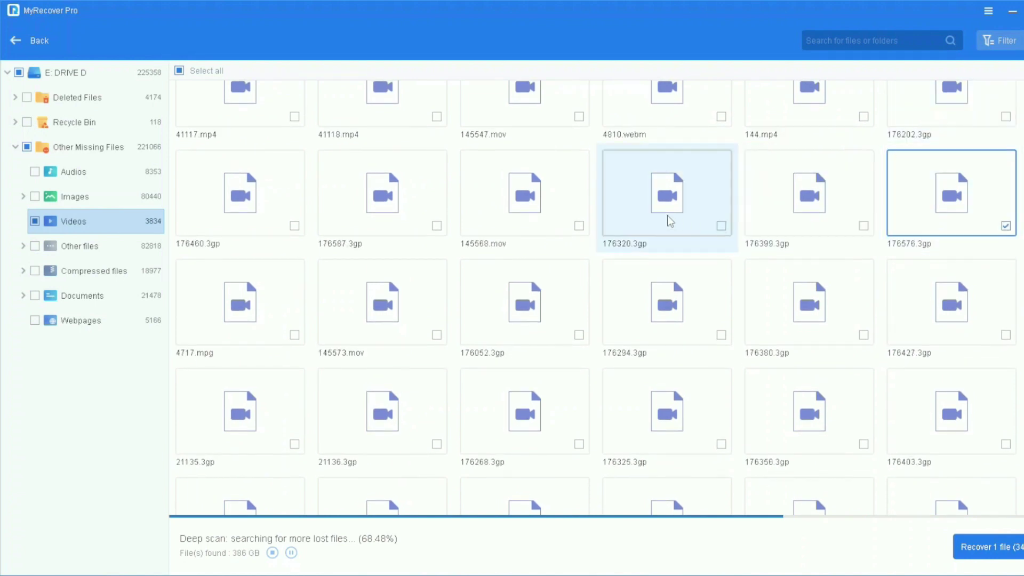
- Browse the 62,541 recovered jpeg thumbnails under Images, then collapse the Images subfolders
{"action": "left_click", "coordinate": [74, 198]}
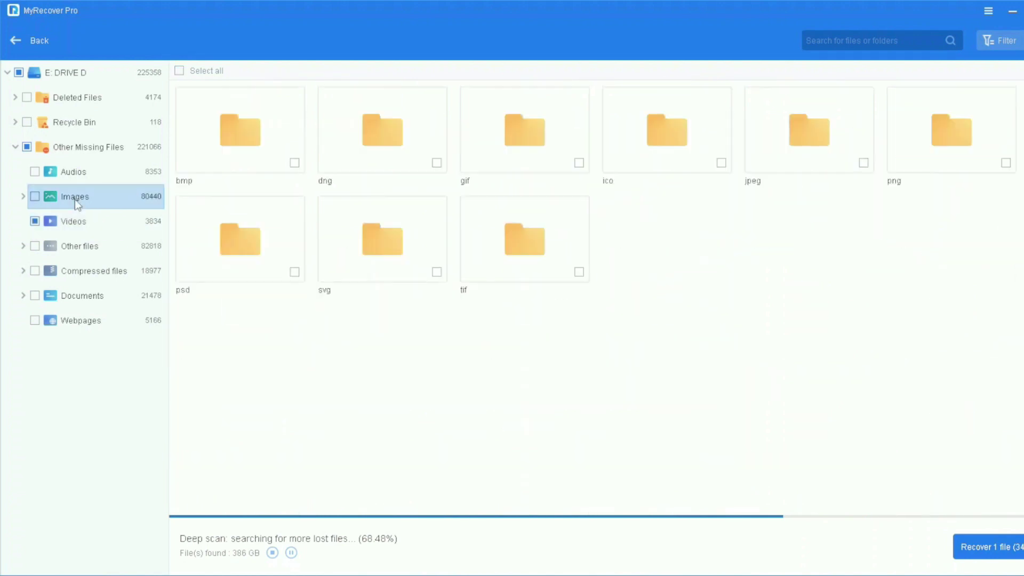
{"action": "left_click", "coordinate": [23, 196]}
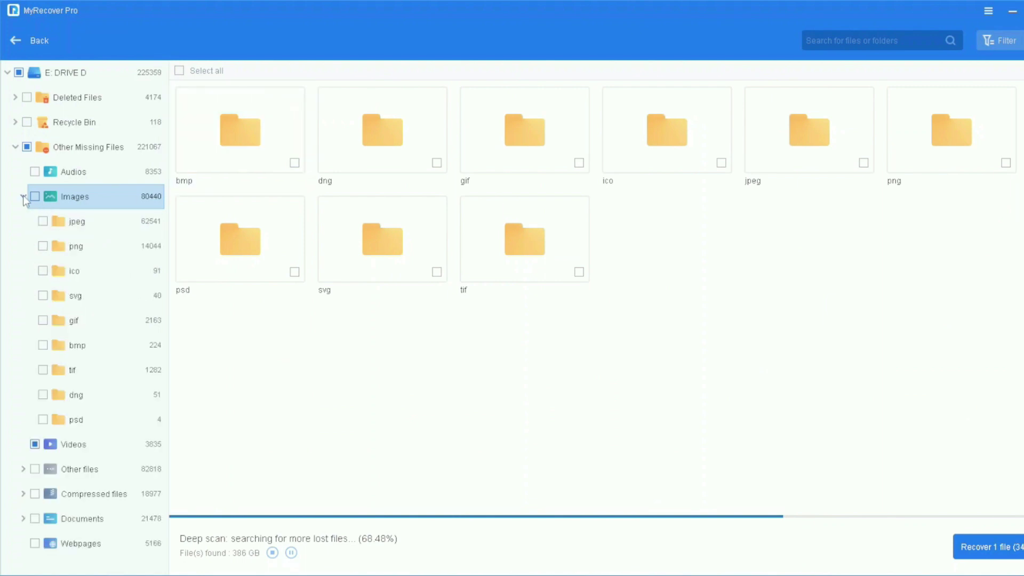
{"action": "left_click", "coordinate": [109, 229]}
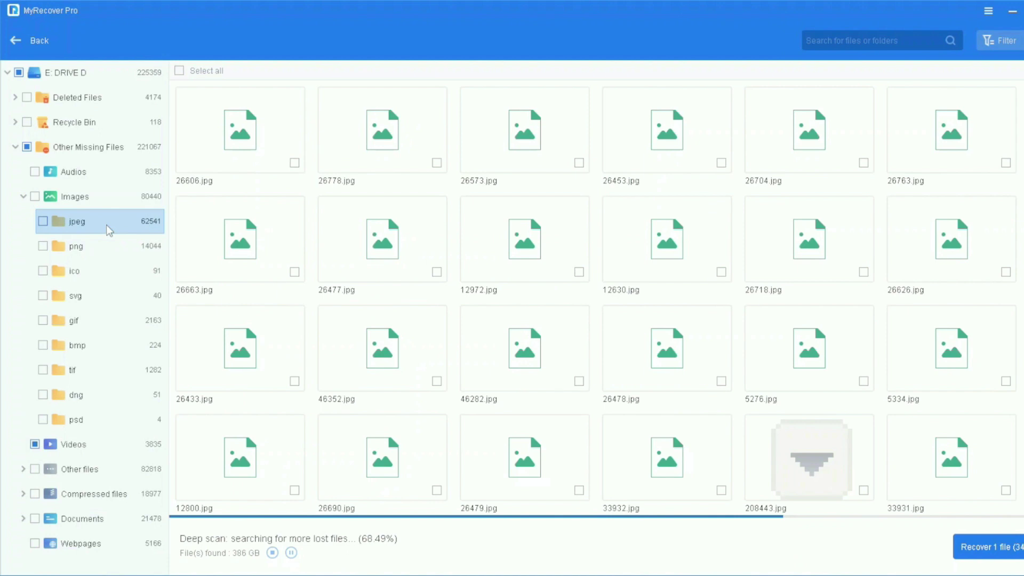
{"action": "scroll", "coordinate": [474, 273], "scroll_direction": "down", "scroll_amount": 10}
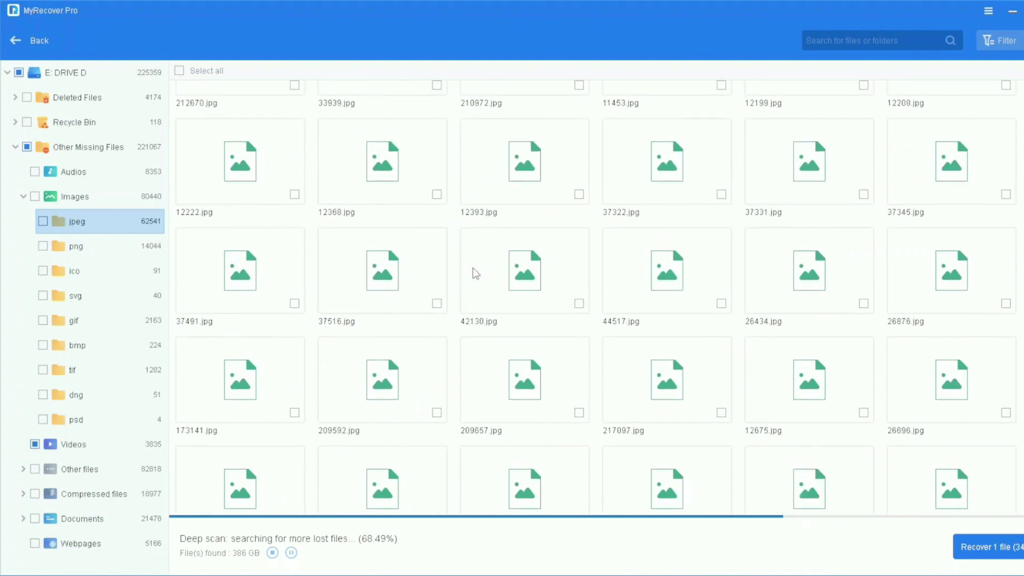
{"action": "scroll", "coordinate": [476, 274], "scroll_direction": "down", "scroll_amount": 10}
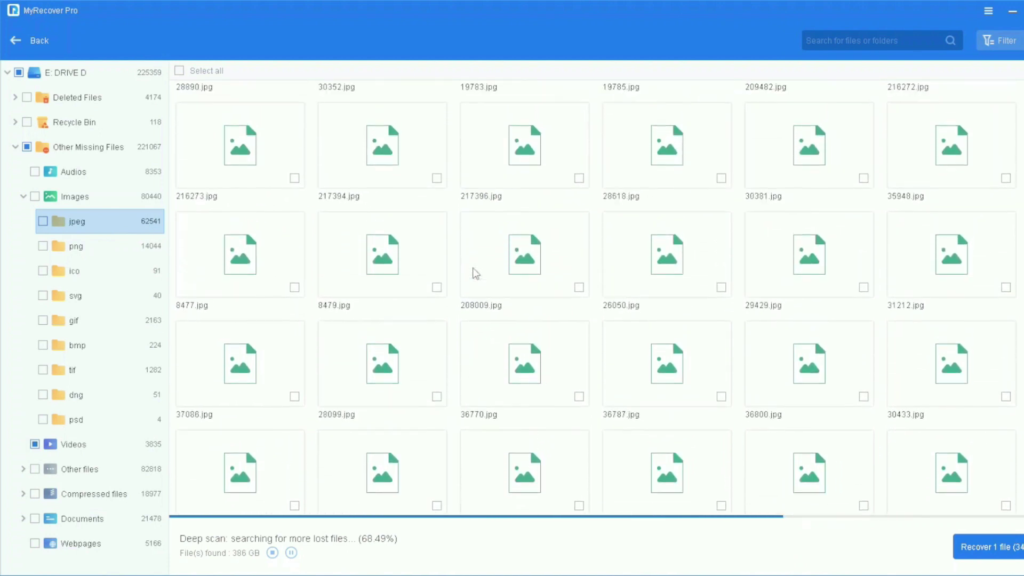
{"action": "scroll", "coordinate": [476, 274], "scroll_direction": "down", "scroll_amount": 10}
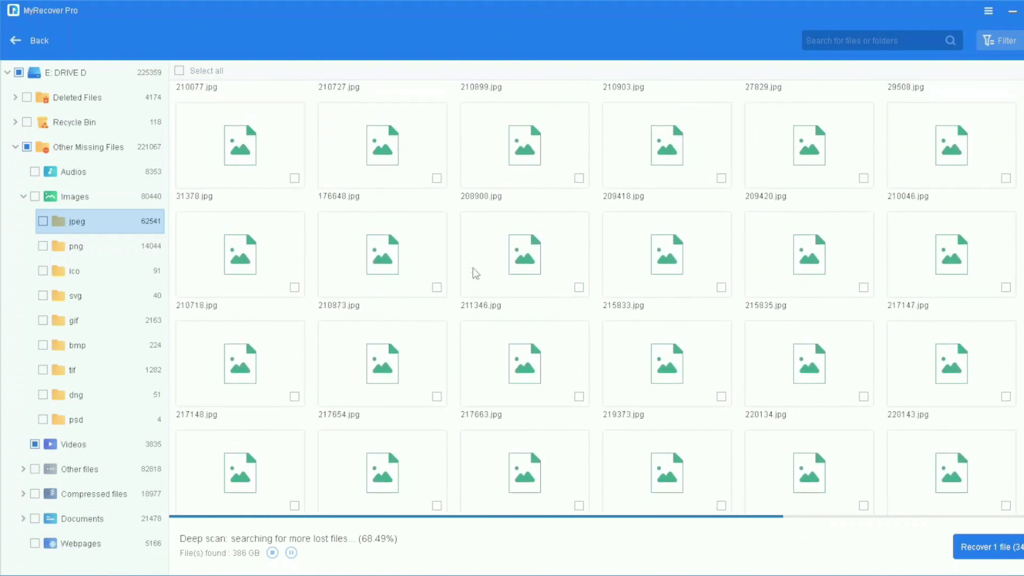
{"action": "scroll", "coordinate": [476, 273], "scroll_direction": "down", "scroll_amount": 10}
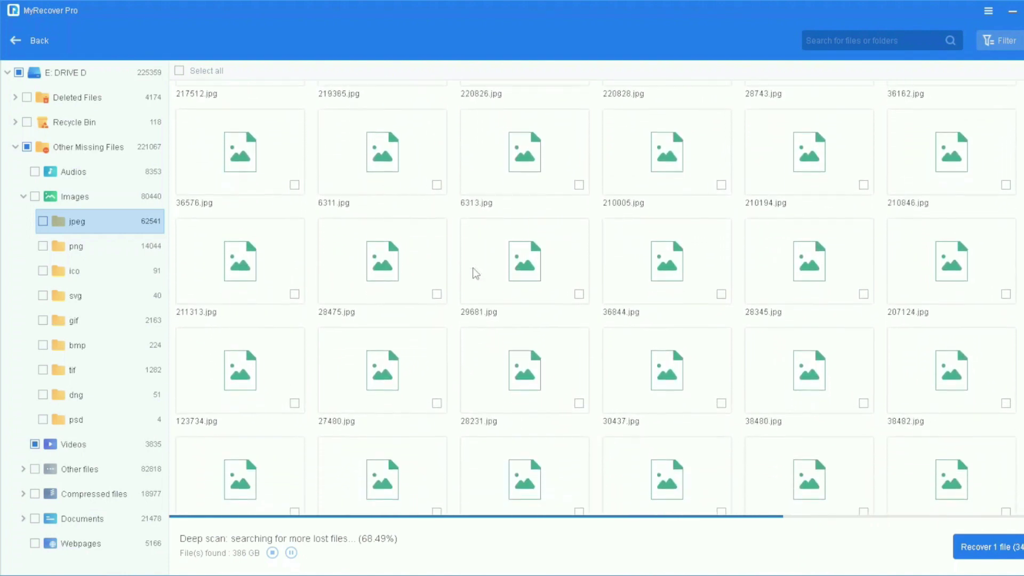
{"action": "left_click", "coordinate": [23, 196]}
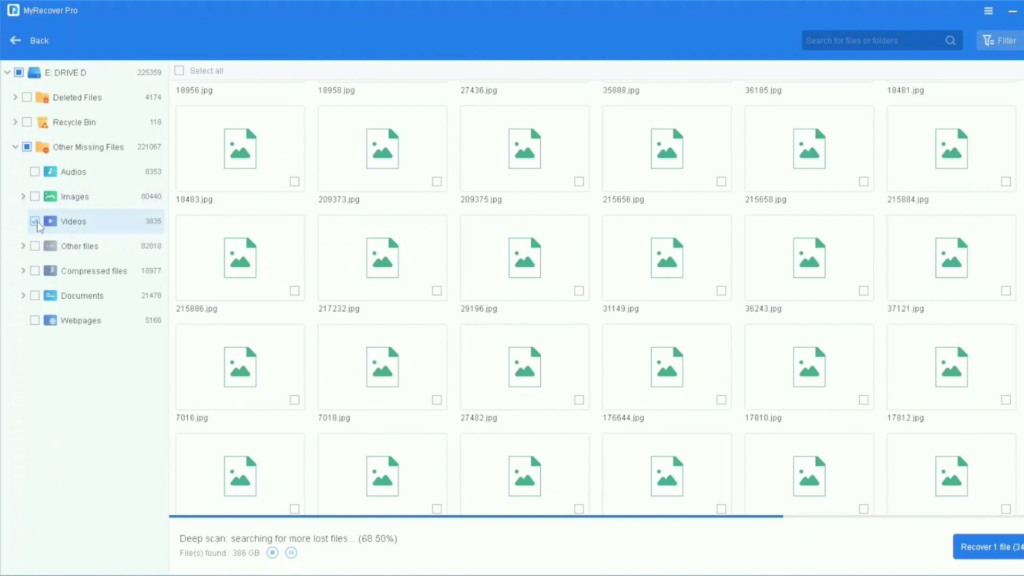
- Unmark Videos, open Recycle Bin then Deleted Files, and list the deleted folders in detail view
{"action": "left_click", "coordinate": [35, 221]}
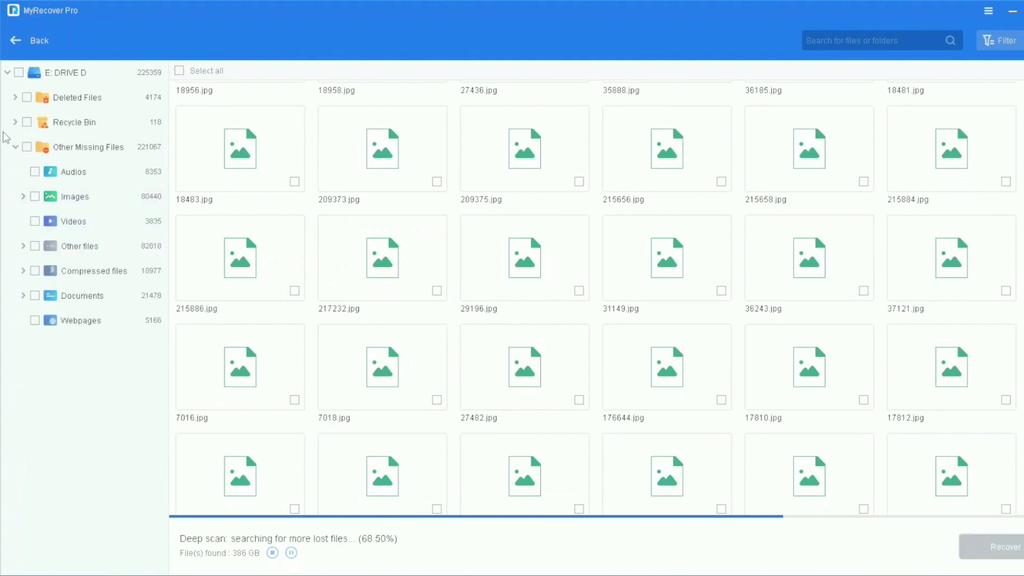
{"action": "left_click", "coordinate": [16, 148]}
{"action": "left_click", "coordinate": [80, 127]}
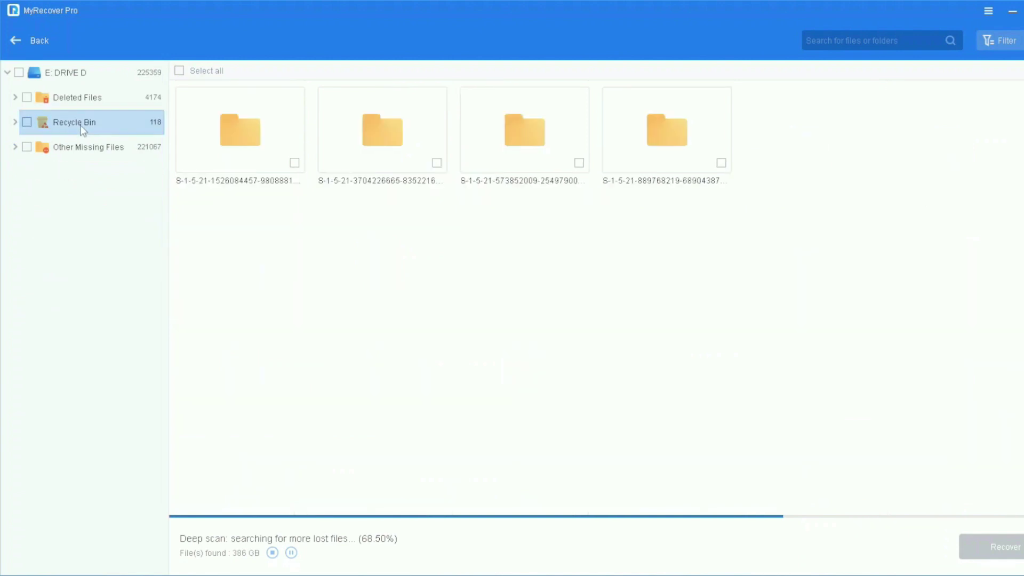
{"action": "left_click", "coordinate": [77, 97]}
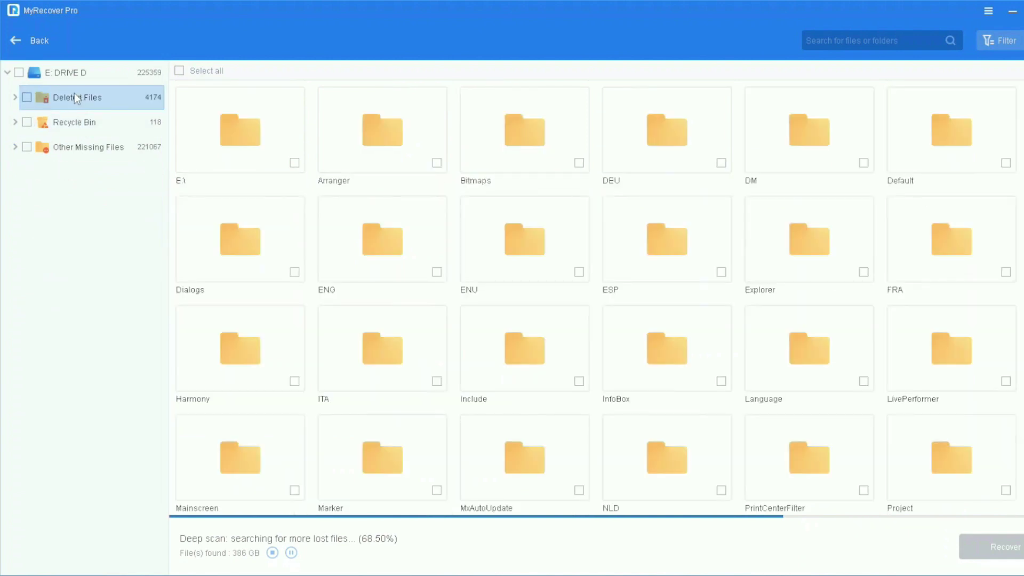
{"action": "double_click", "coordinate": [334, 214]}
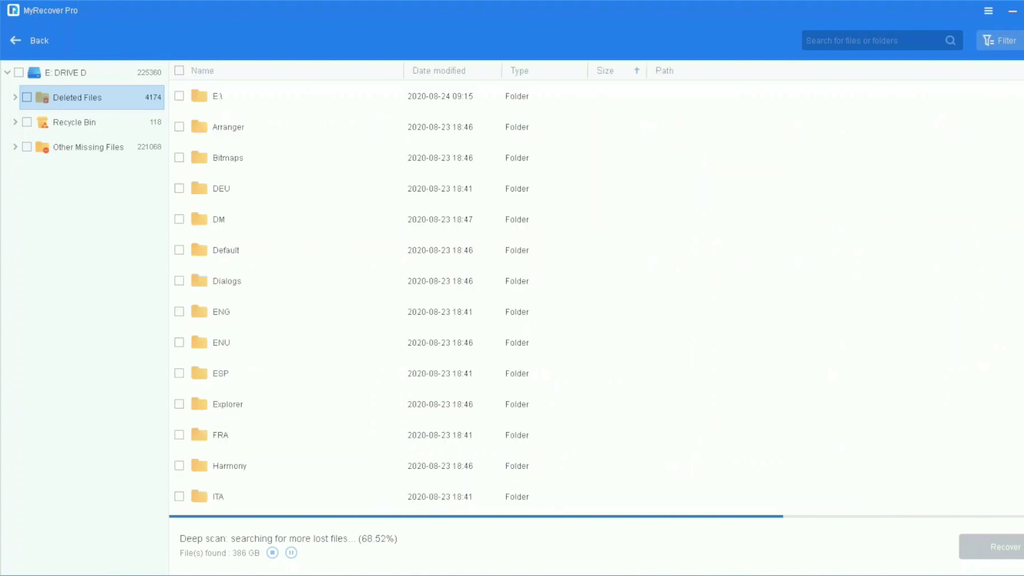
- Show the filters, check the Size and Date modified options, and toggle a Videos filter on Deleted Files
{"action": "left_click", "coordinate": [999, 41]}
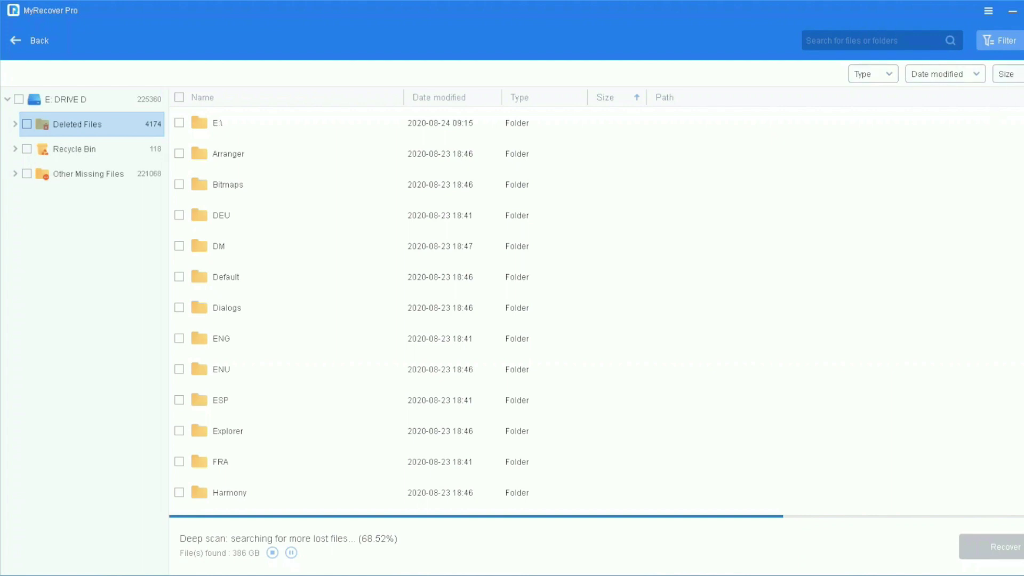
{"action": "left_click", "coordinate": [1006, 74]}
{"action": "key", "text": "Escape"}
{"action": "left_click", "coordinate": [977, 75]}
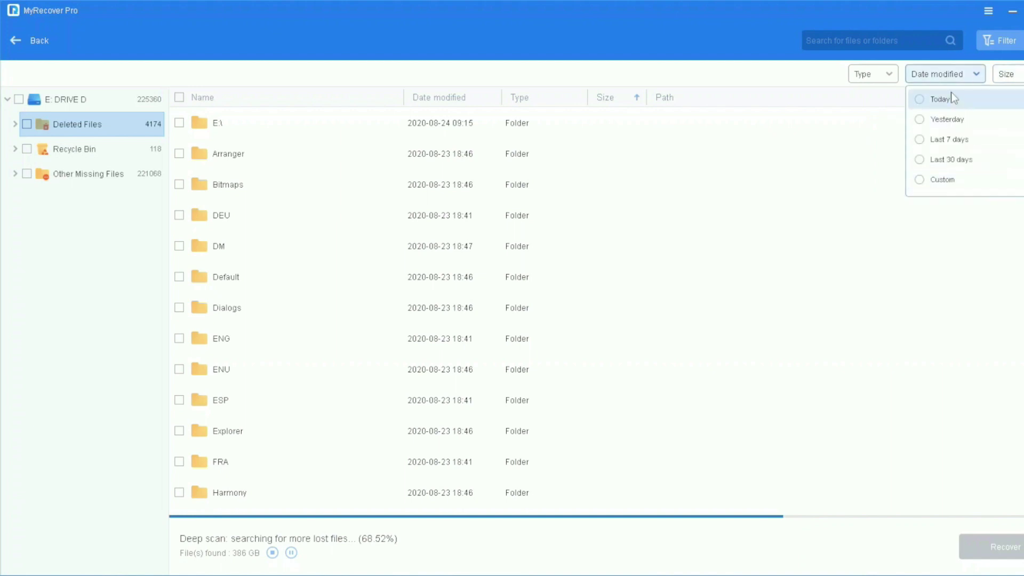
{"action": "left_click", "coordinate": [976, 76]}
{"action": "left_click", "coordinate": [890, 75]}
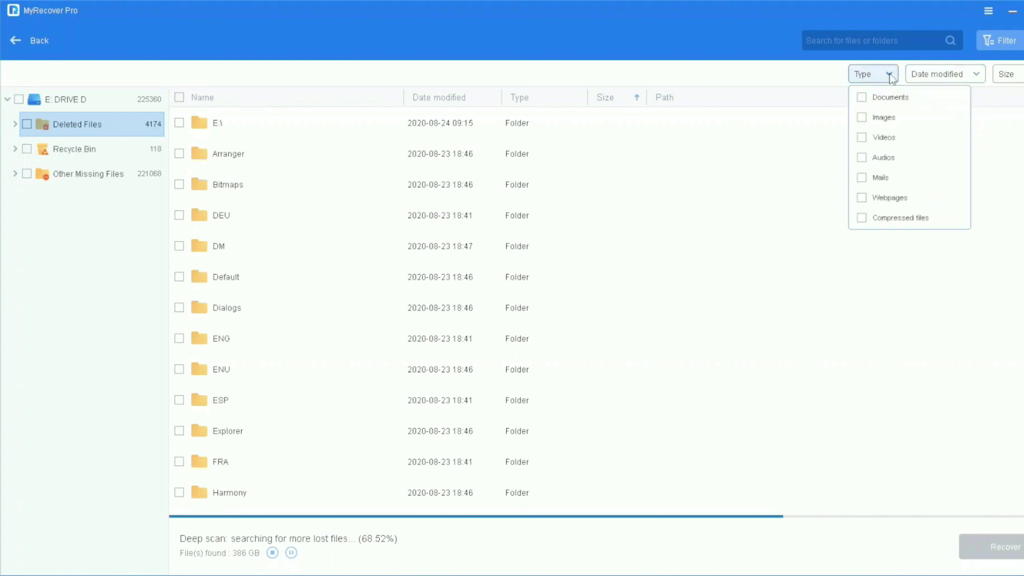
{"action": "left_click", "coordinate": [876, 138]}
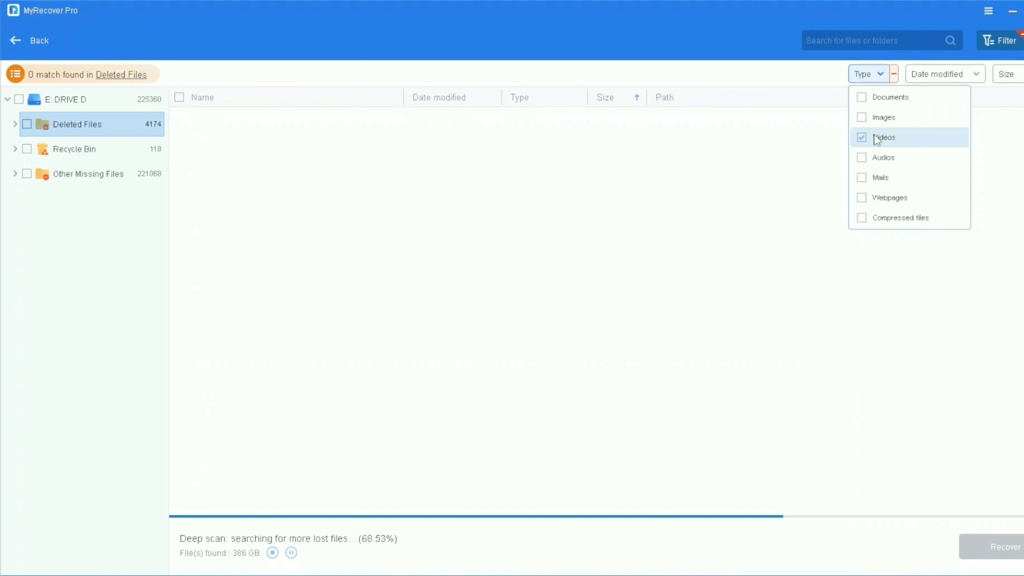
{"action": "left_click", "coordinate": [877, 138]}
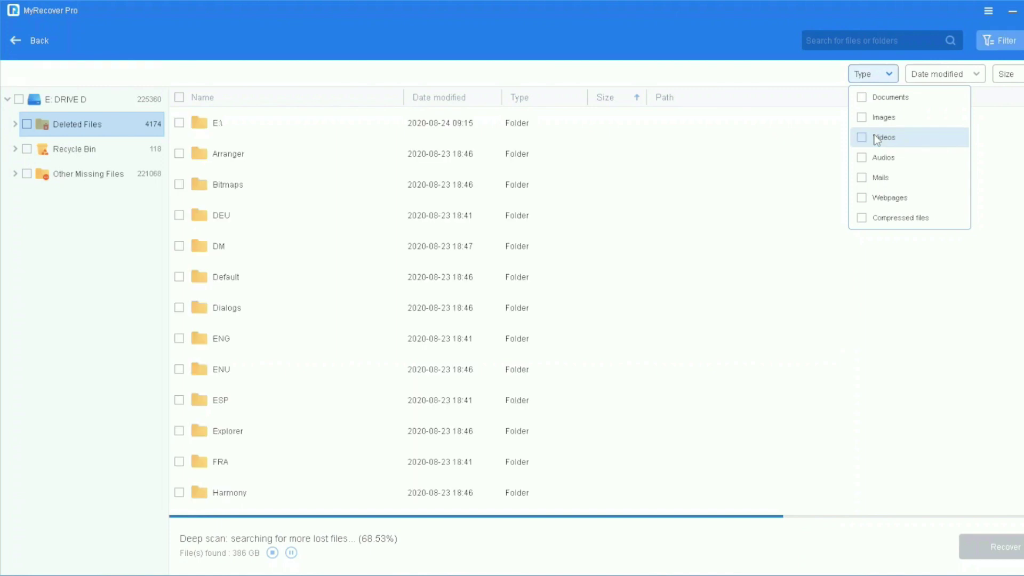
- Filter Other Missing Files to Videos (3836 matches), then remove the type filter
{"action": "left_click", "coordinate": [98, 174]}
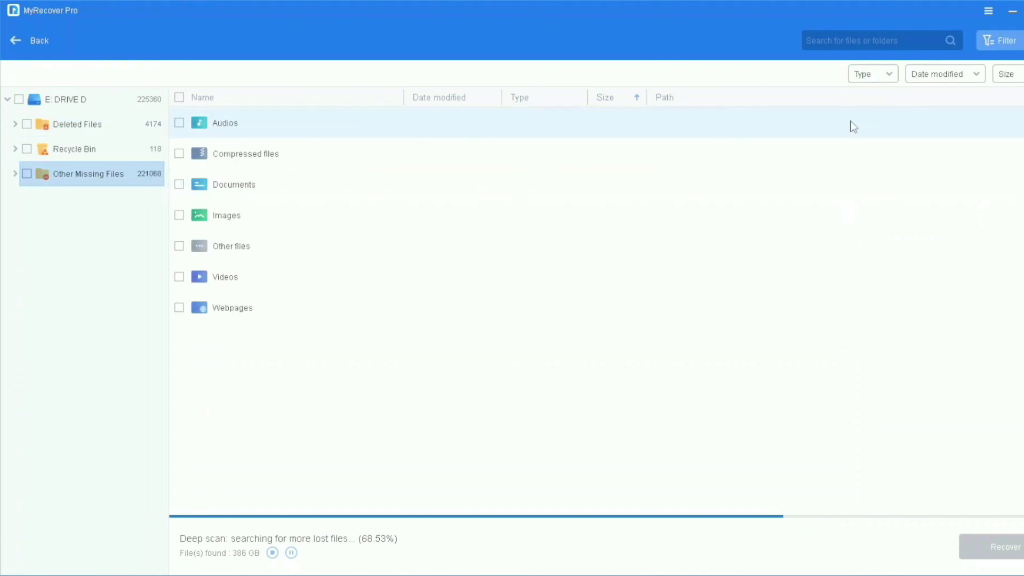
{"action": "left_click", "coordinate": [889, 78]}
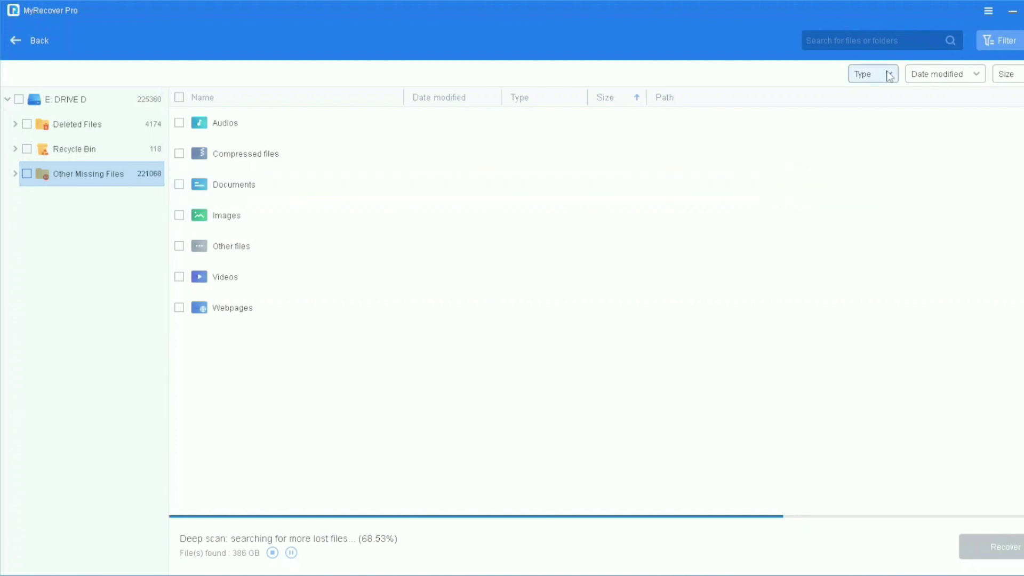
{"action": "left_click", "coordinate": [879, 139]}
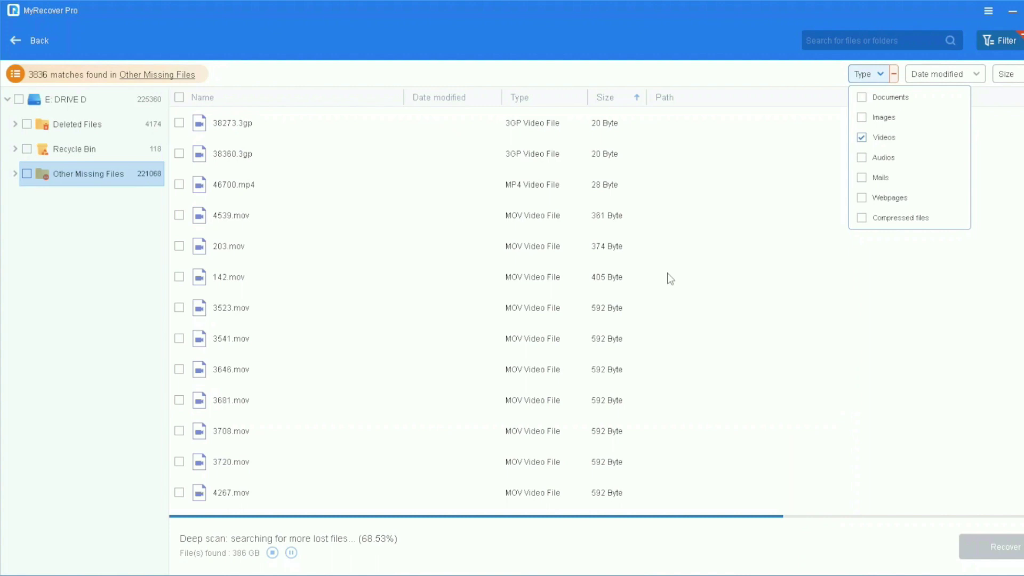
{"action": "left_click", "coordinate": [893, 139]}
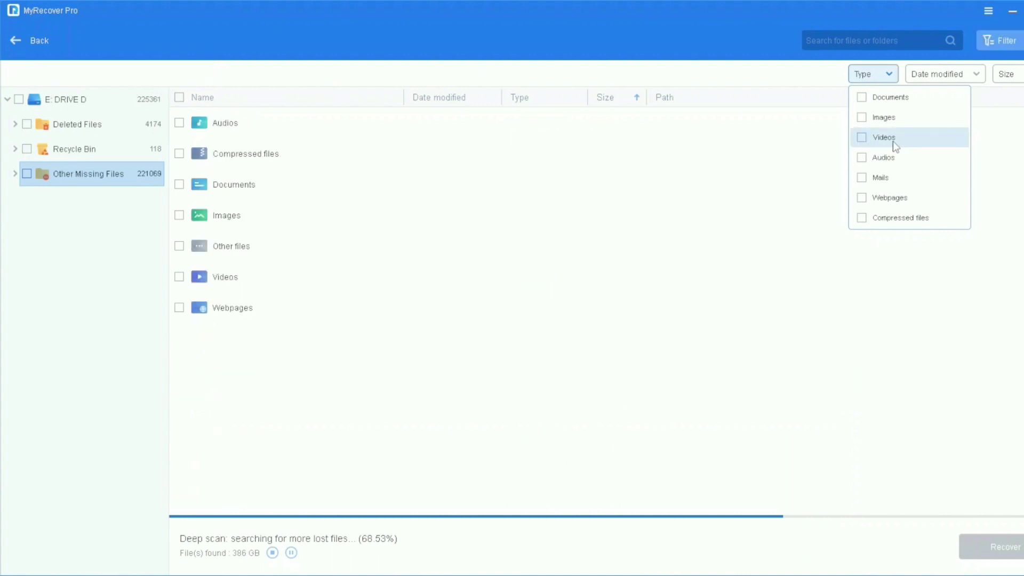
{"action": "left_click", "coordinate": [738, 80]}
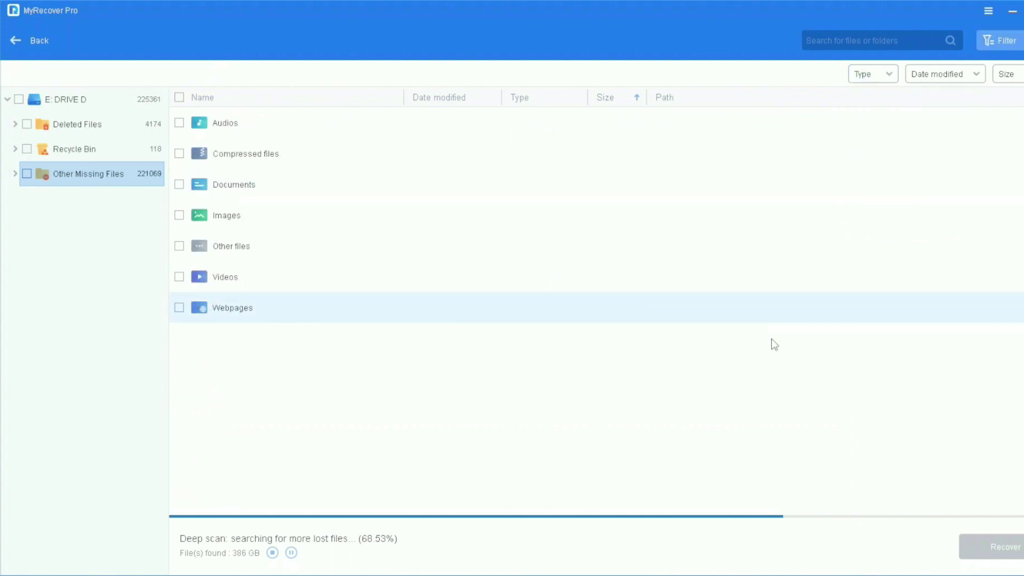
{"action": "left_click", "coordinate": [989, 13]}
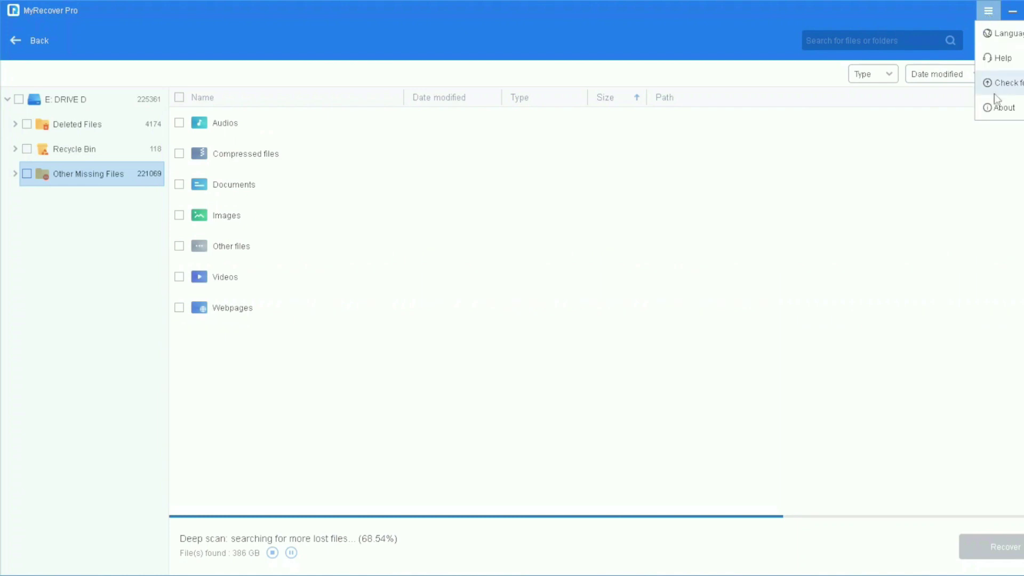
{"action": "left_click", "coordinate": [1003, 109]}
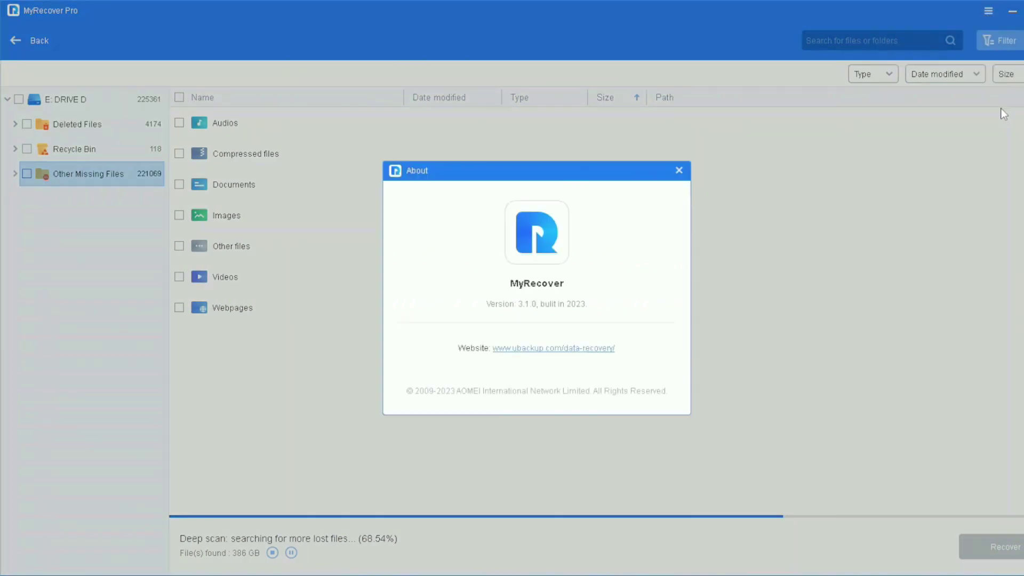
{"action": "left_click", "coordinate": [680, 171]}
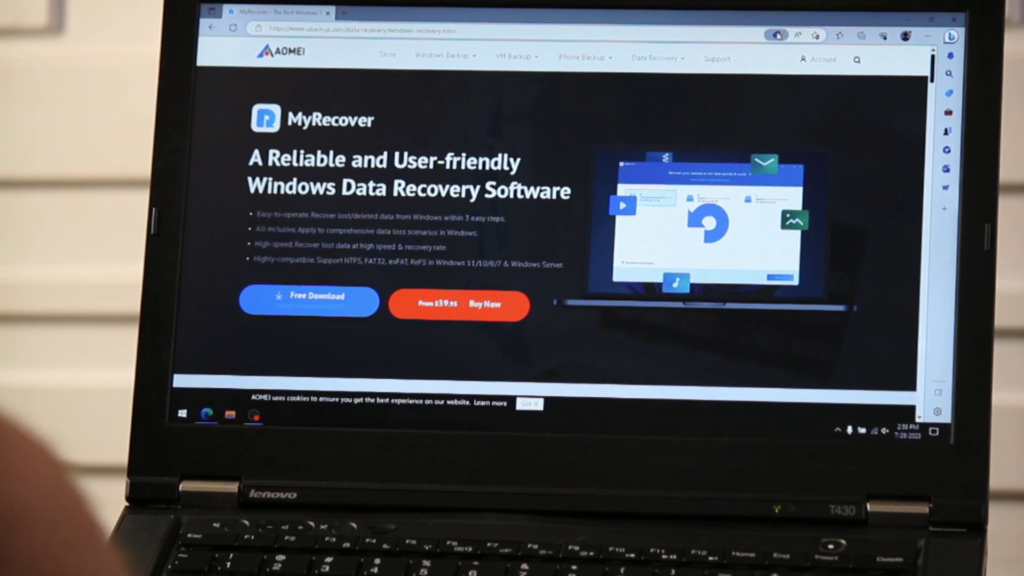
- Run the MyRecover_WinSetup installer from Edge's Downloads list
{"action": "left_click", "coordinate": [778, 36]}
{"action": "left_click", "coordinate": [929, 55]}
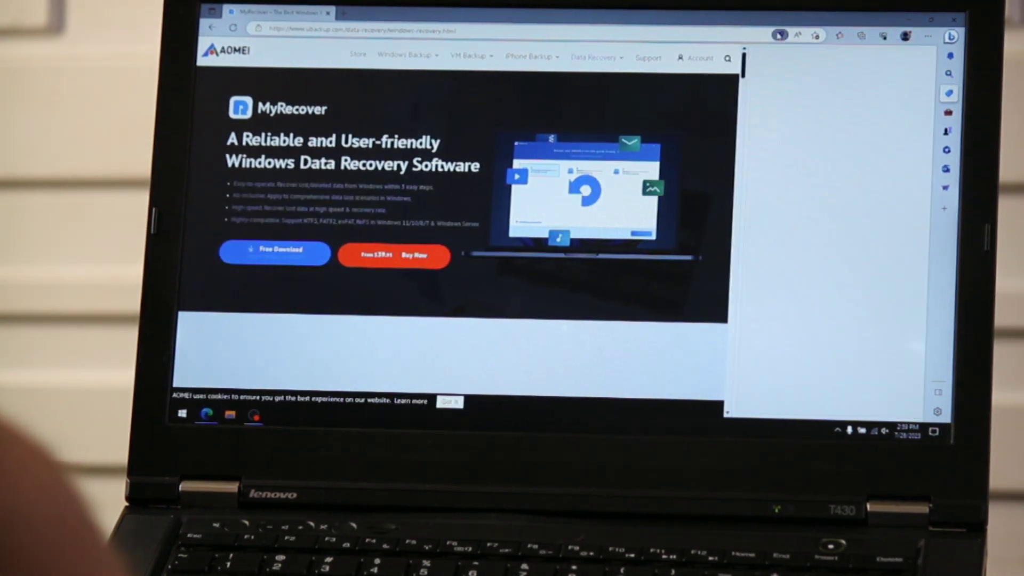
{"action": "left_click", "coordinate": [928, 36]}
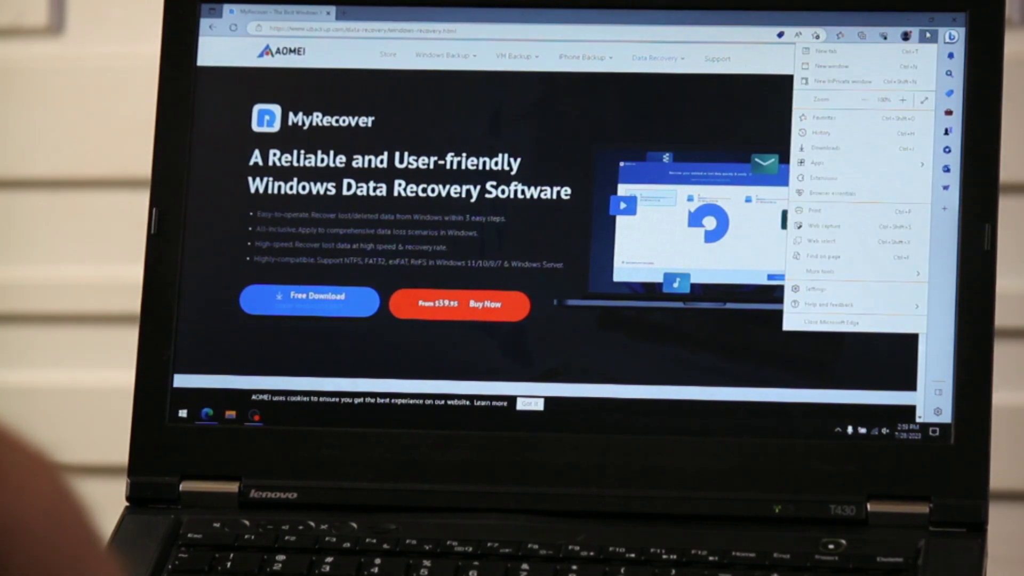
{"action": "left_click", "coordinate": [832, 148]}
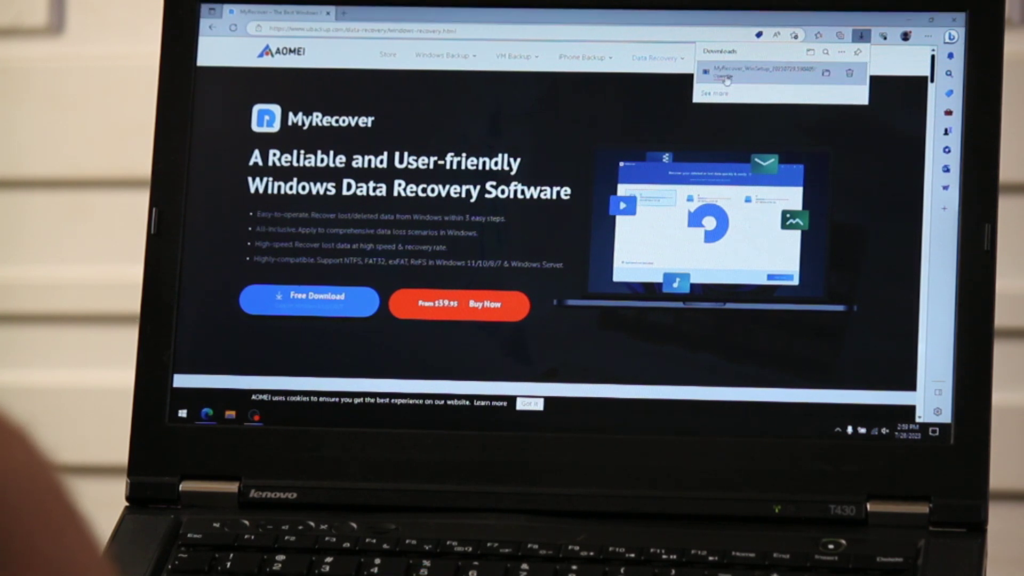
{"action": "left_click", "coordinate": [727, 79]}
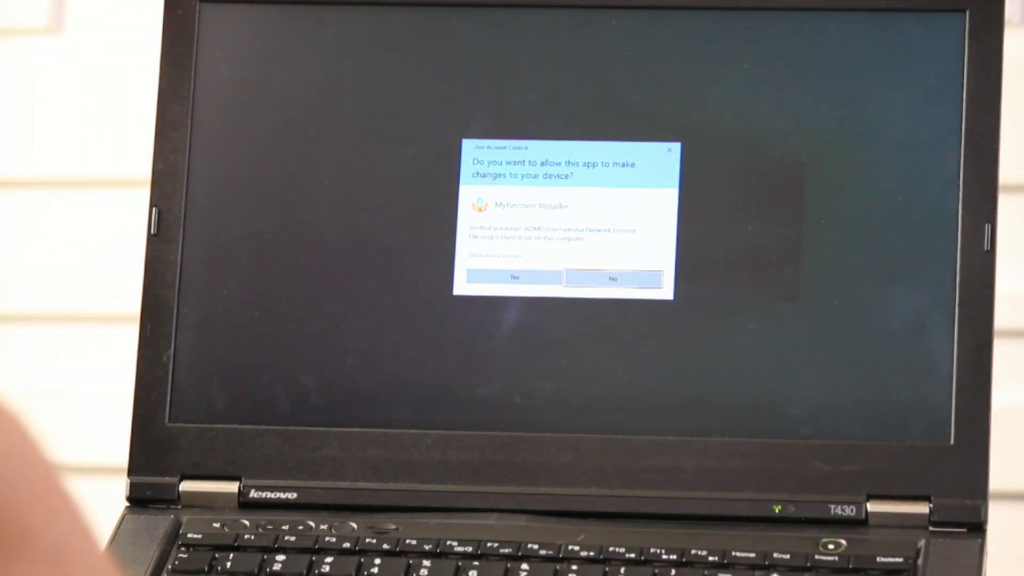
- Allow the installer to make changes, keep English as setup language, and close Edge
{"action": "left_click", "coordinate": [500, 278]}
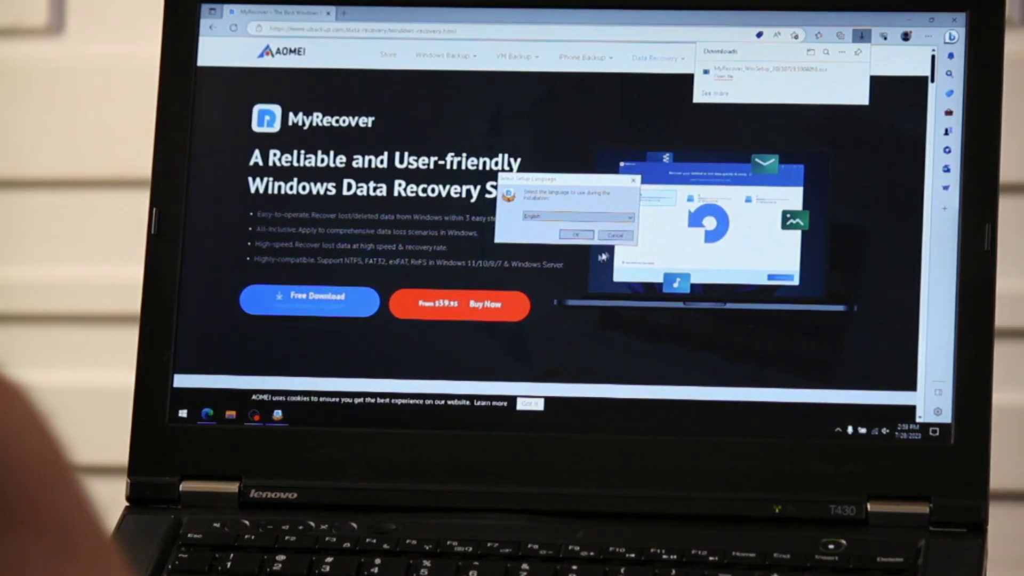
{"action": "left_click", "coordinate": [578, 237]}
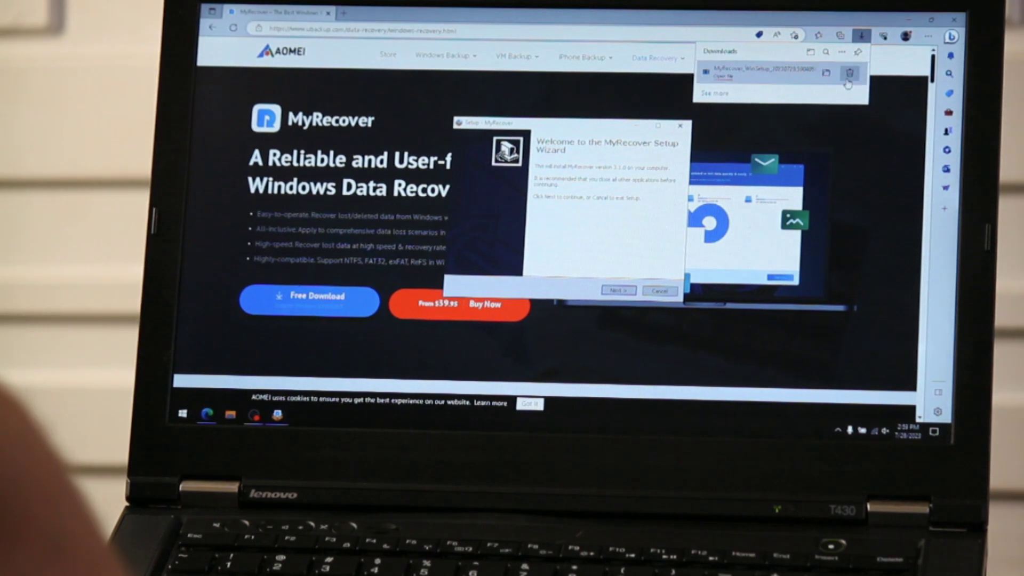
{"action": "left_click", "coordinate": [953, 18]}
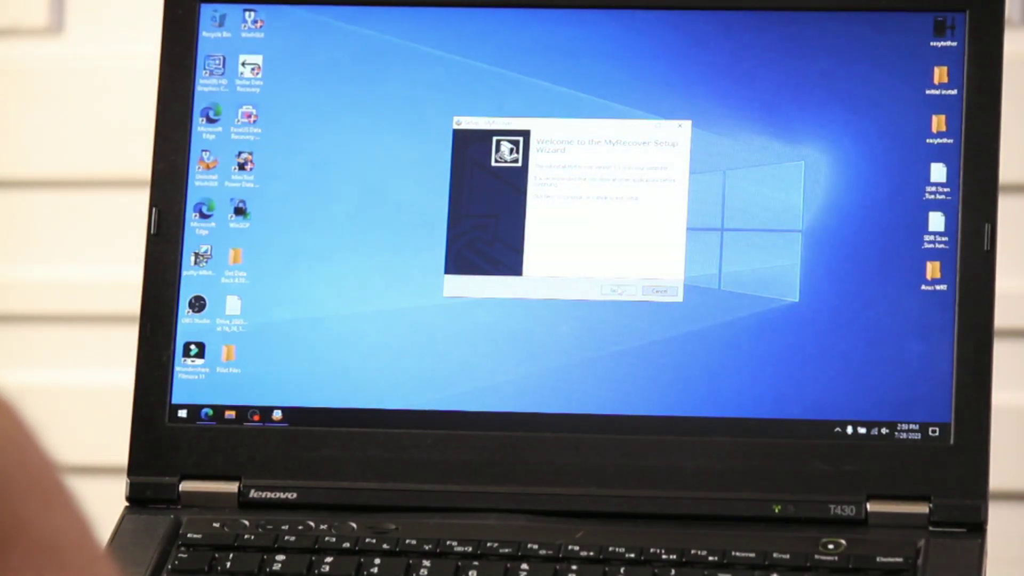
- Accept the license and install MyRecover with default location, Start Menu folder and tasks
{"action": "left_click", "coordinate": [619, 290]}
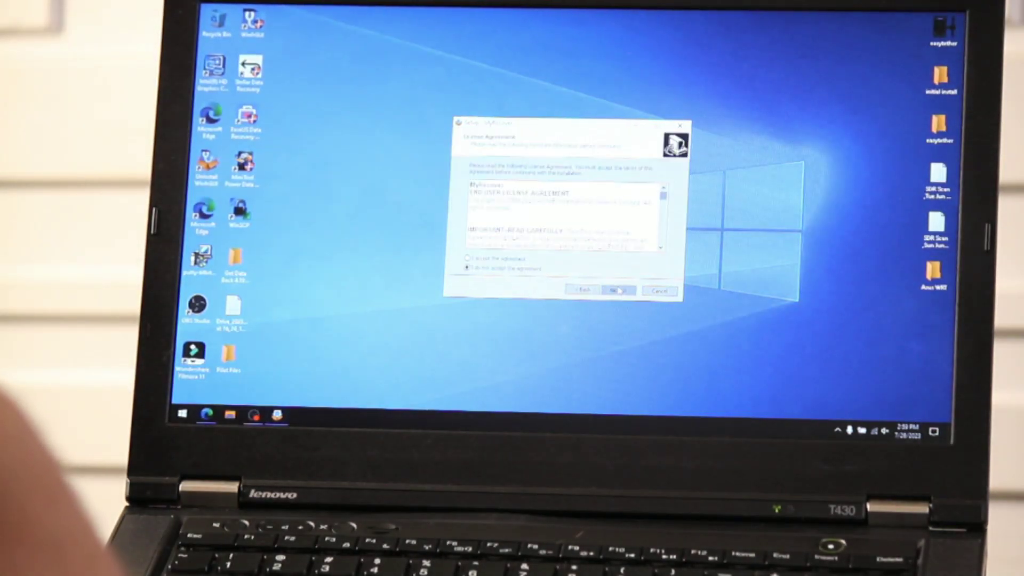
{"action": "left_click", "coordinate": [507, 260]}
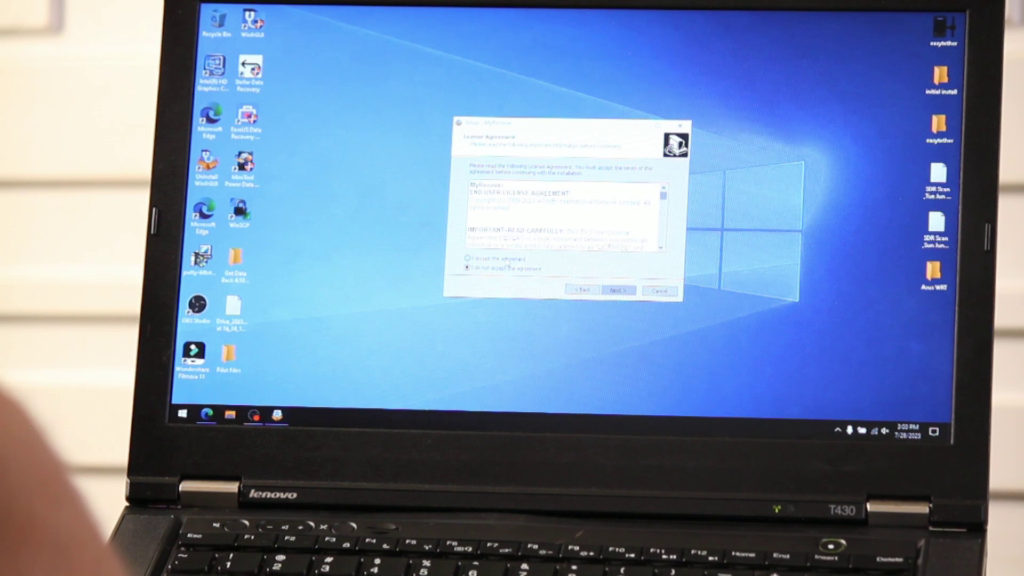
{"action": "left_click", "coordinate": [617, 291]}
{"action": "left_click", "coordinate": [618, 290]}
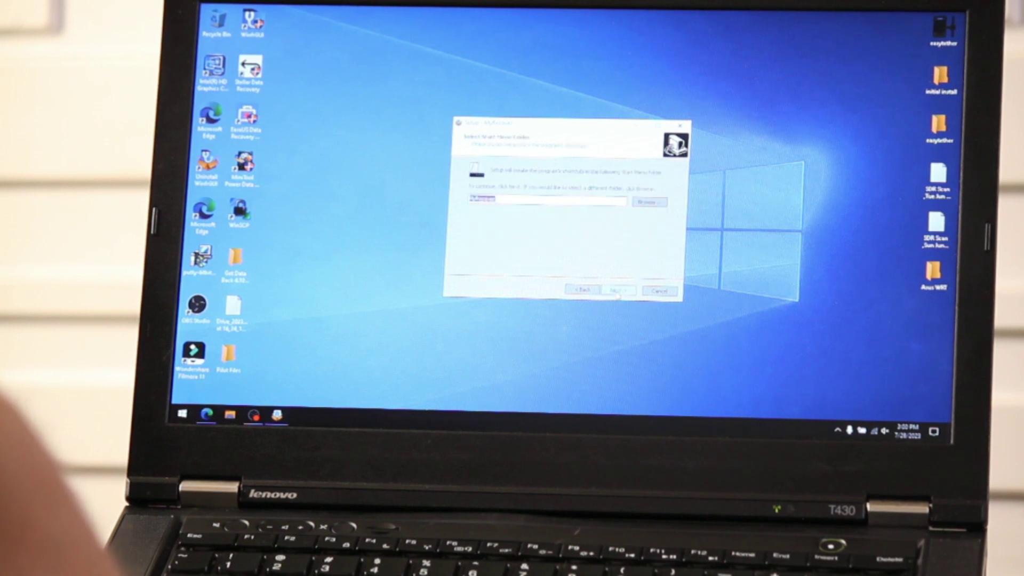
{"action": "left_click", "coordinate": [618, 291]}
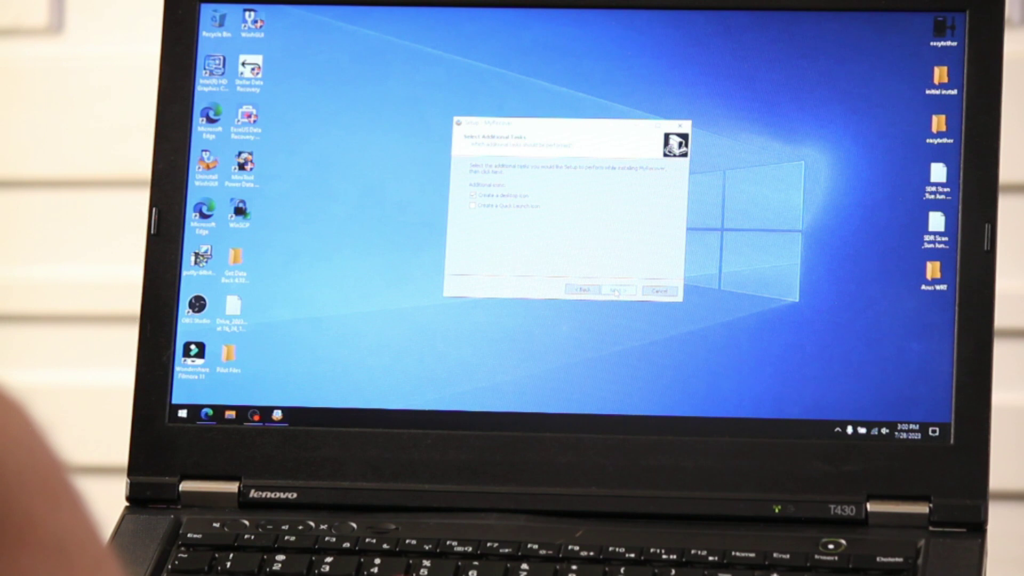
{"action": "left_click", "coordinate": [617, 291]}
{"action": "left_click", "coordinate": [618, 291]}
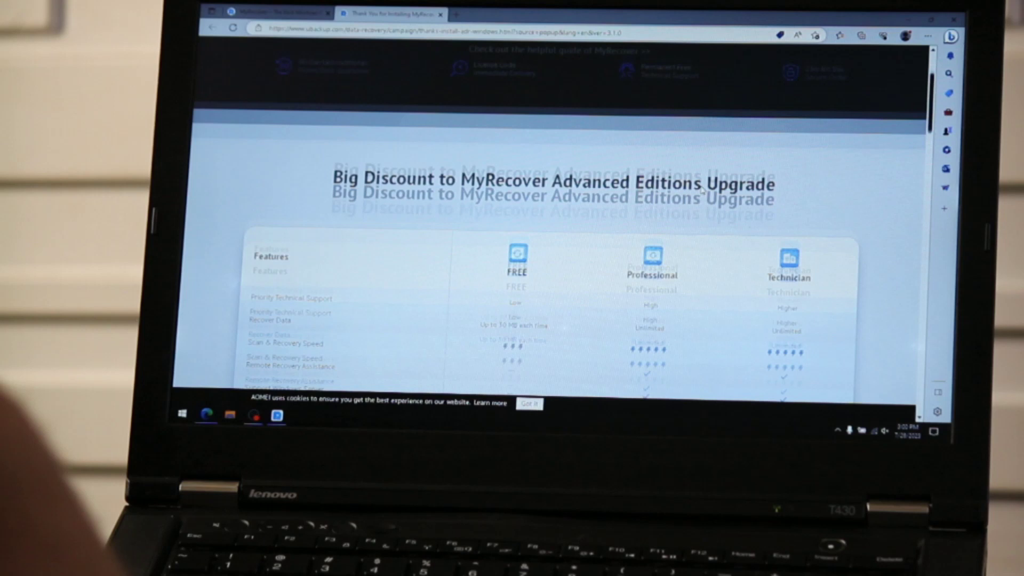
- Review the pricing table, highlighting the Technician plan's Higher support and Unlimited Computers entries
{"action": "scroll", "coordinate": [702, 191], "scroll_direction": "down", "scroll_amount": 10}
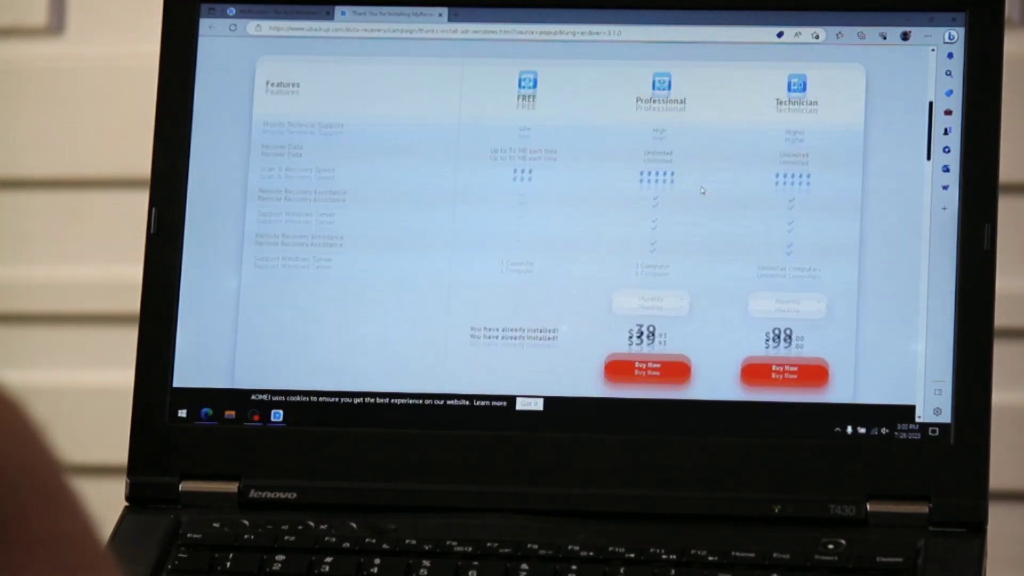
{"action": "scroll", "coordinate": [703, 191], "scroll_direction": "down", "scroll_amount": 4}
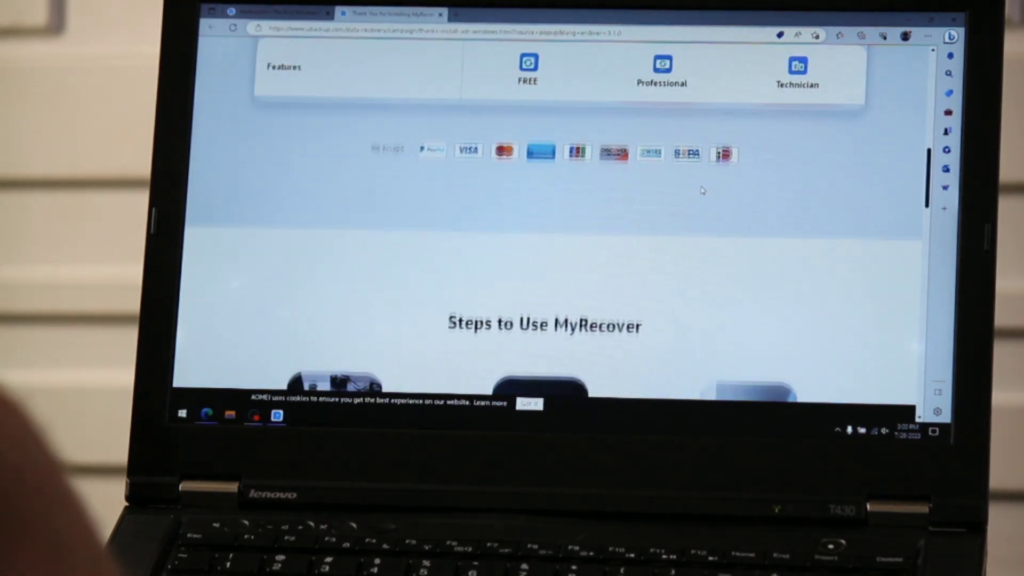
{"action": "scroll", "coordinate": [702, 190], "scroll_direction": "up", "scroll_amount": 6}
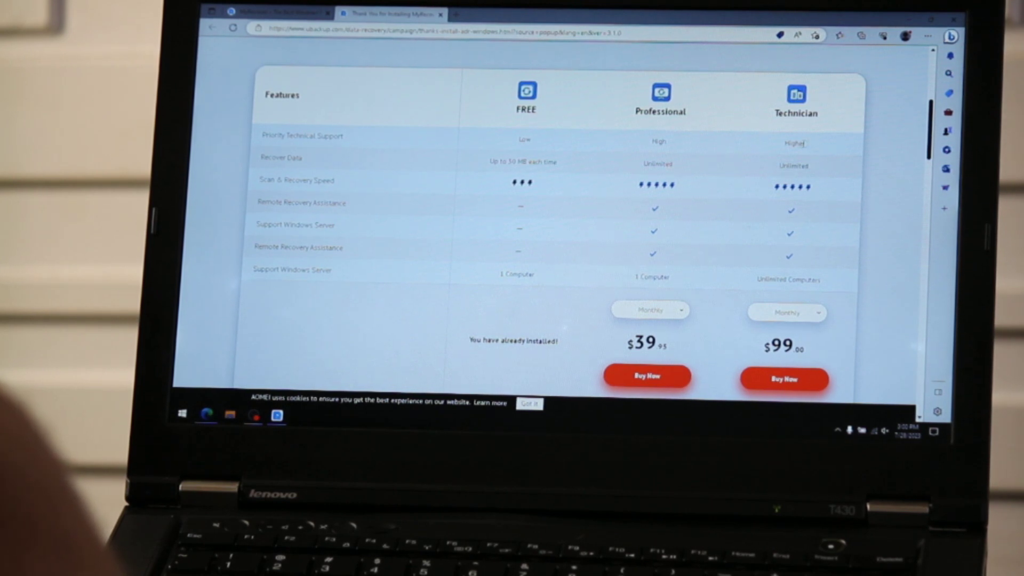
{"action": "left_click_drag", "start_coordinate": [807, 148], "coordinate": [782, 152]}
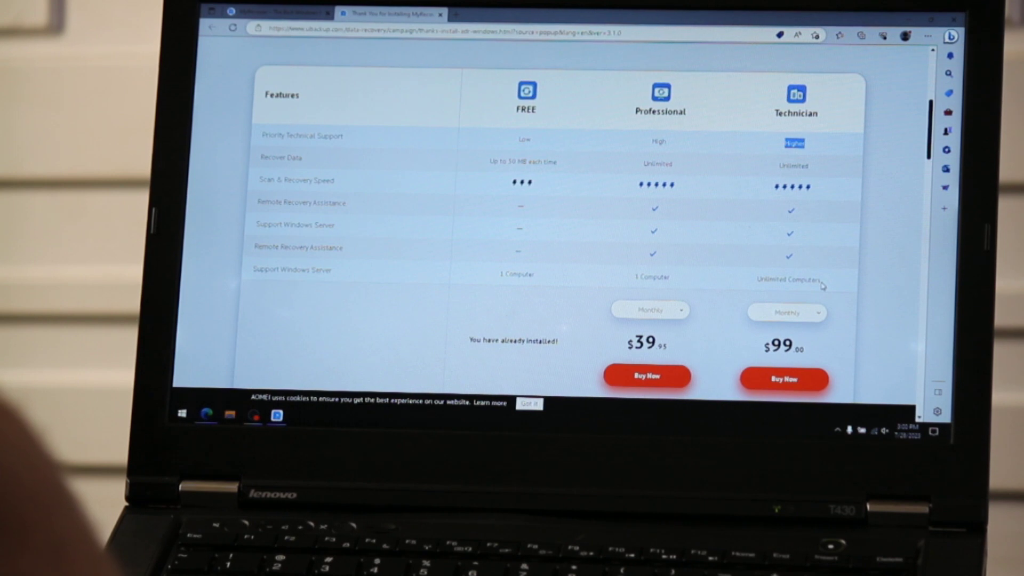
{"action": "left_click_drag", "start_coordinate": [824, 286], "coordinate": [760, 278]}
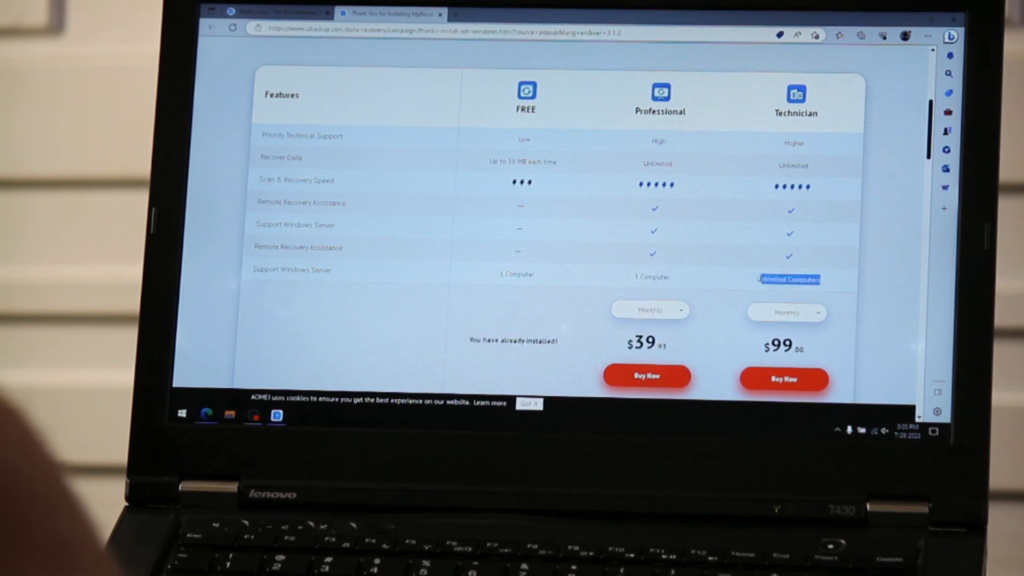
{"action": "left_click", "coordinate": [881, 255]}
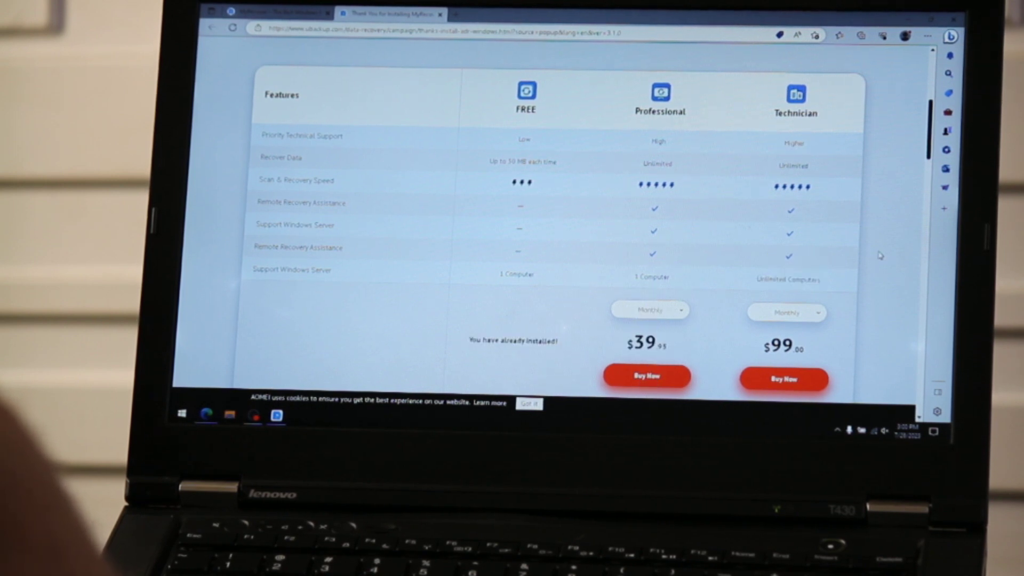
- Switch the Technician plan to Yearly then Lifetime billing, then close the browser
{"action": "left_click", "coordinate": [817, 312]}
{"action": "left_click", "coordinate": [815, 312]}
{"action": "left_click", "coordinate": [813, 313]}
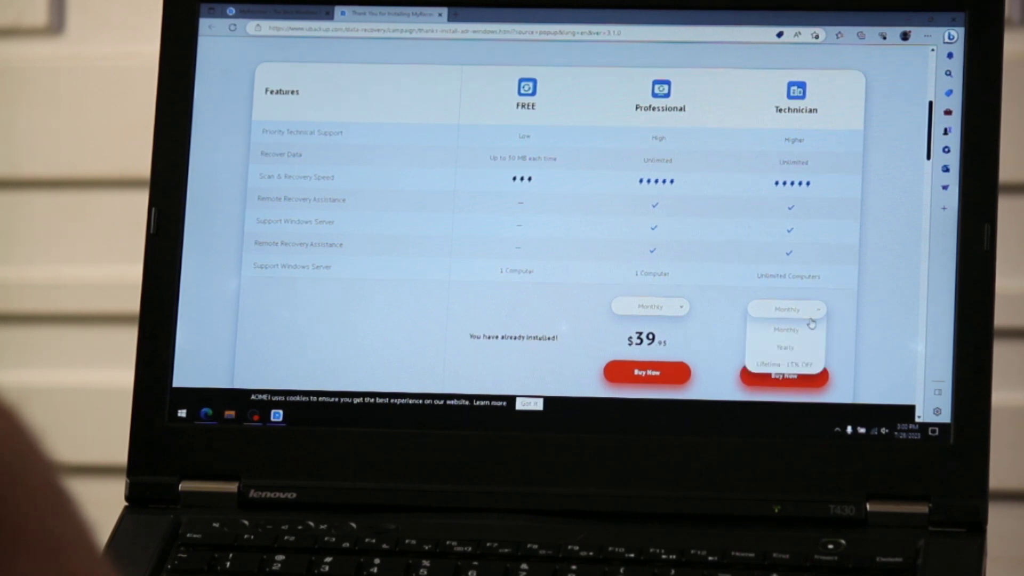
{"action": "left_click", "coordinate": [792, 350]}
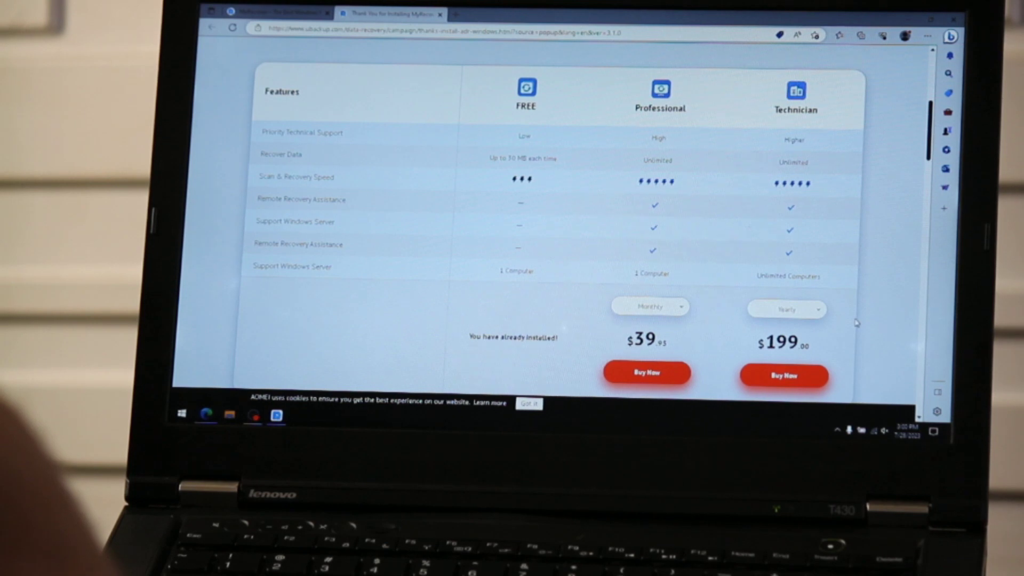
{"action": "left_click", "coordinate": [807, 319]}
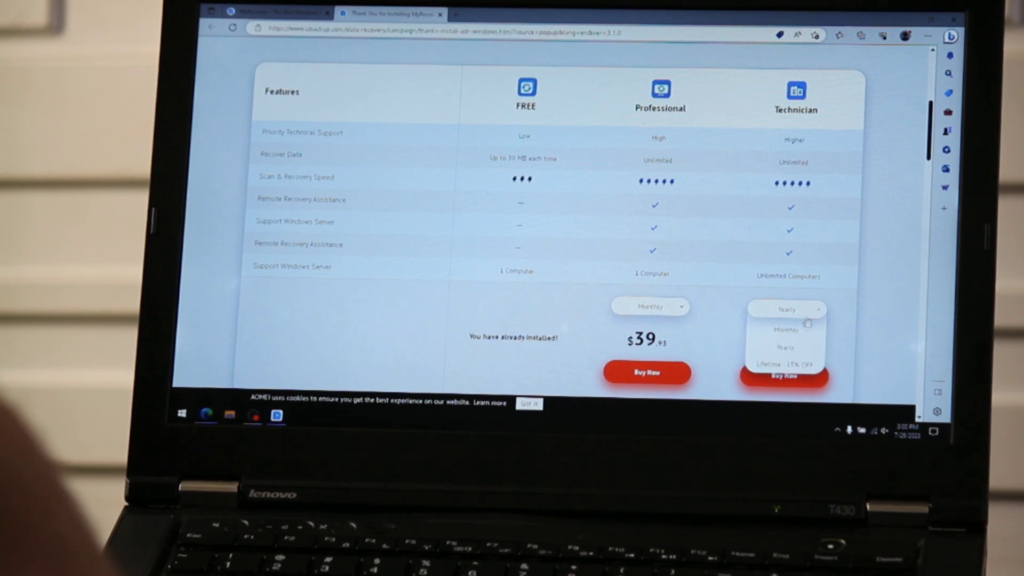
{"action": "left_click", "coordinate": [793, 365]}
{"action": "scroll", "coordinate": [890, 219], "scroll_direction": "up", "scroll_amount": 5}
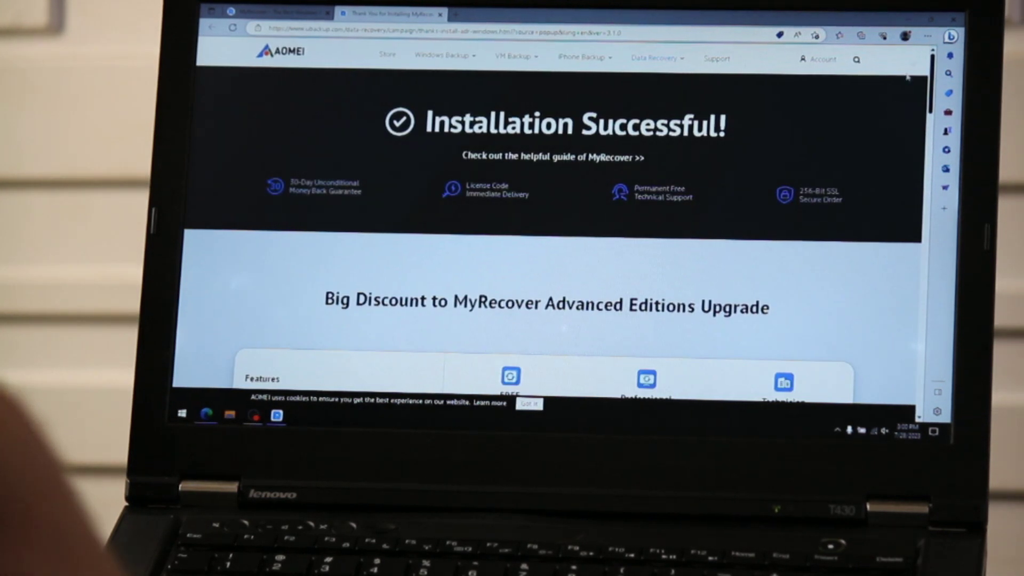
{"action": "left_click", "coordinate": [916, 25]}
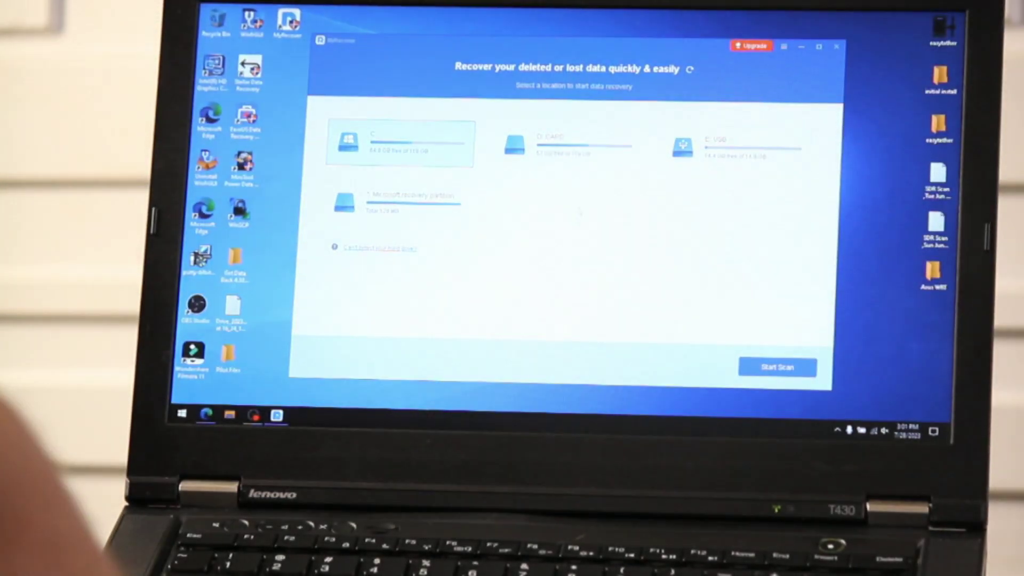